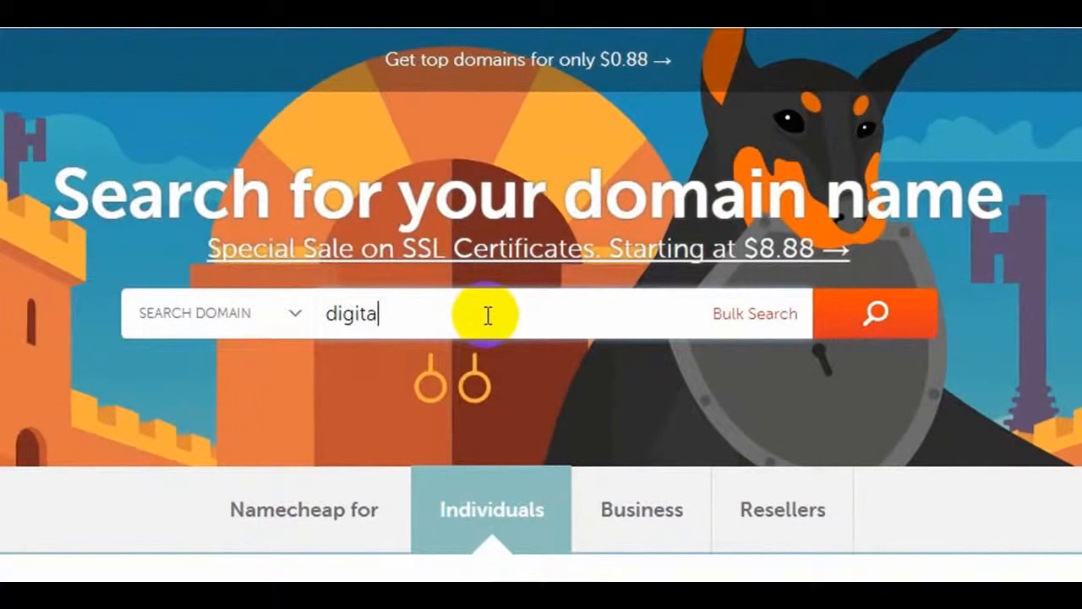
Search for the domain name digitalwatches.
type("lwatc")
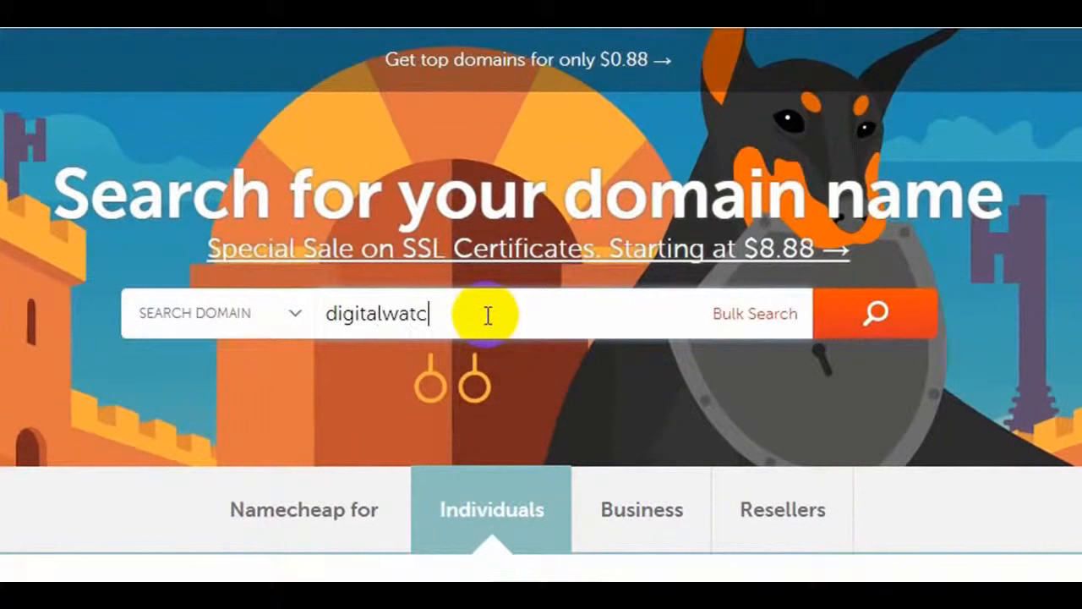
type("hes")
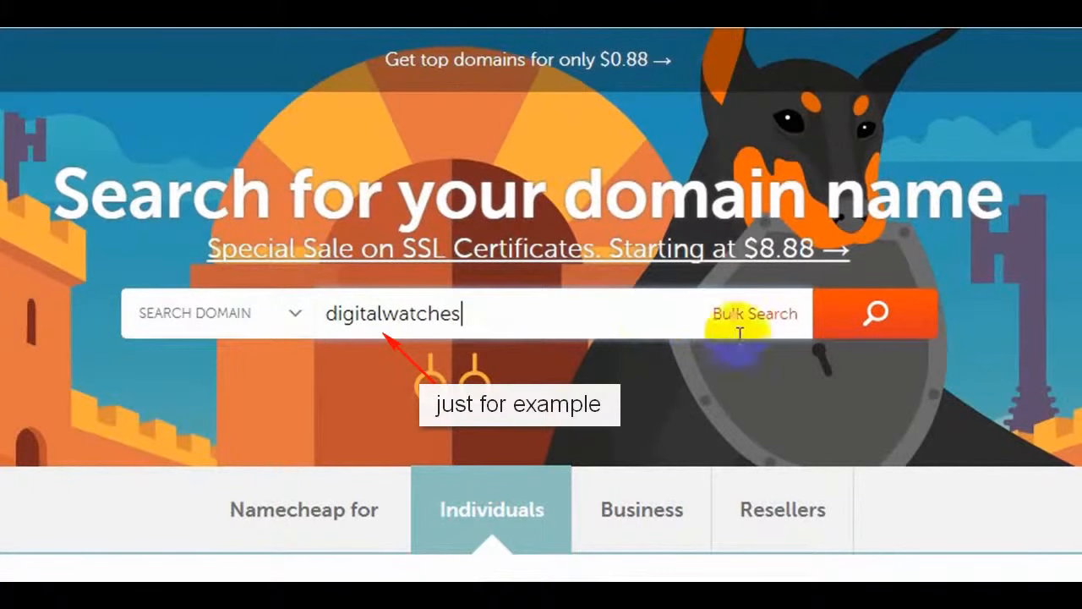
left_click(854, 328)
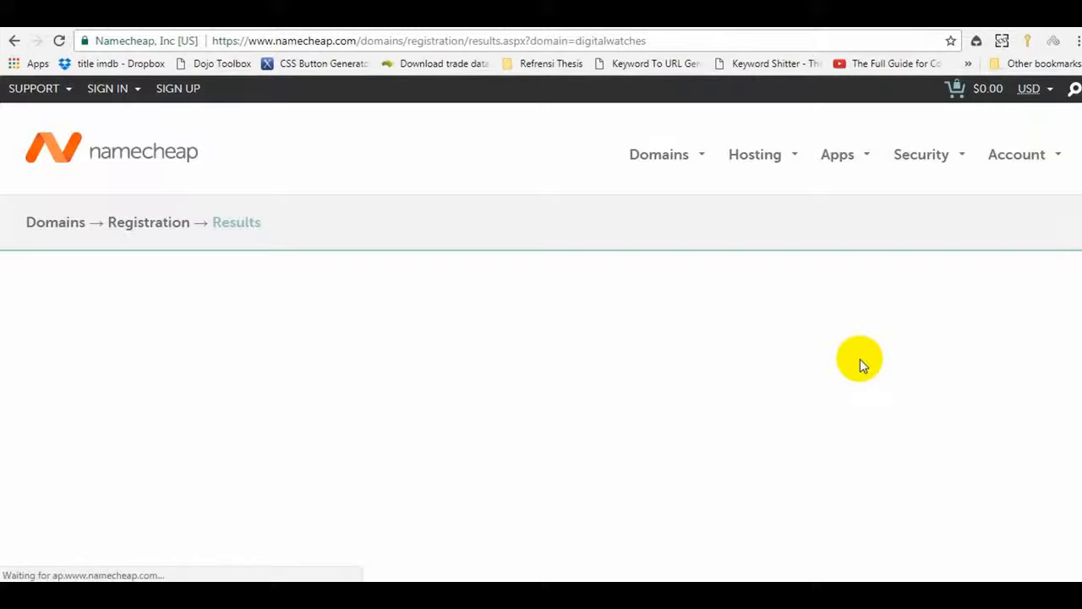
Add the digitalwatches.tech domain from the popular search results to the cart.
scroll(860, 358, "down", 1)
scroll(860, 358, "down", 1)
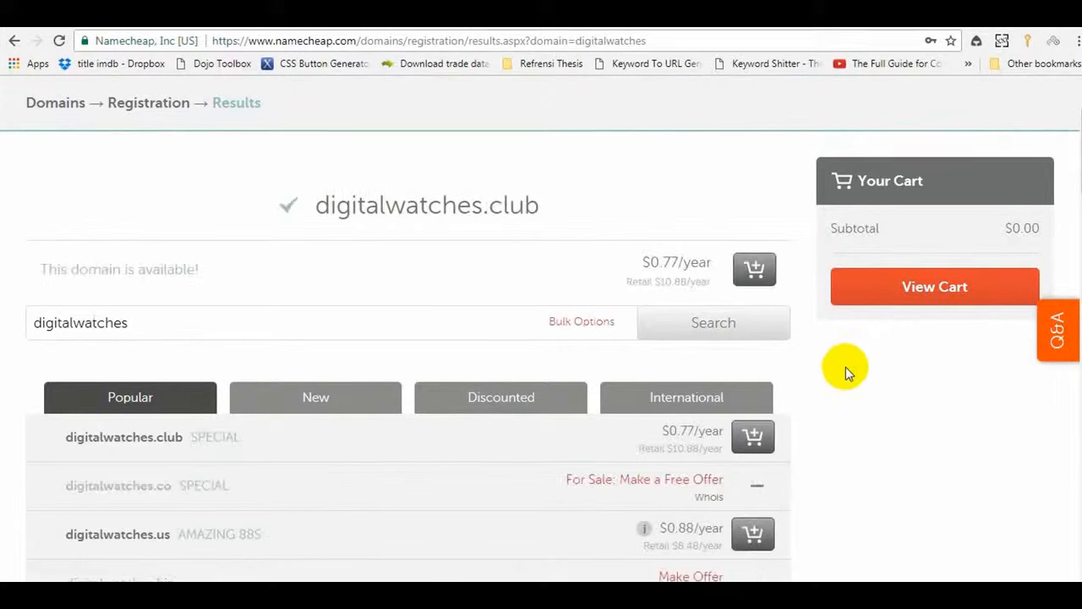
scroll(845, 367, "down", 2)
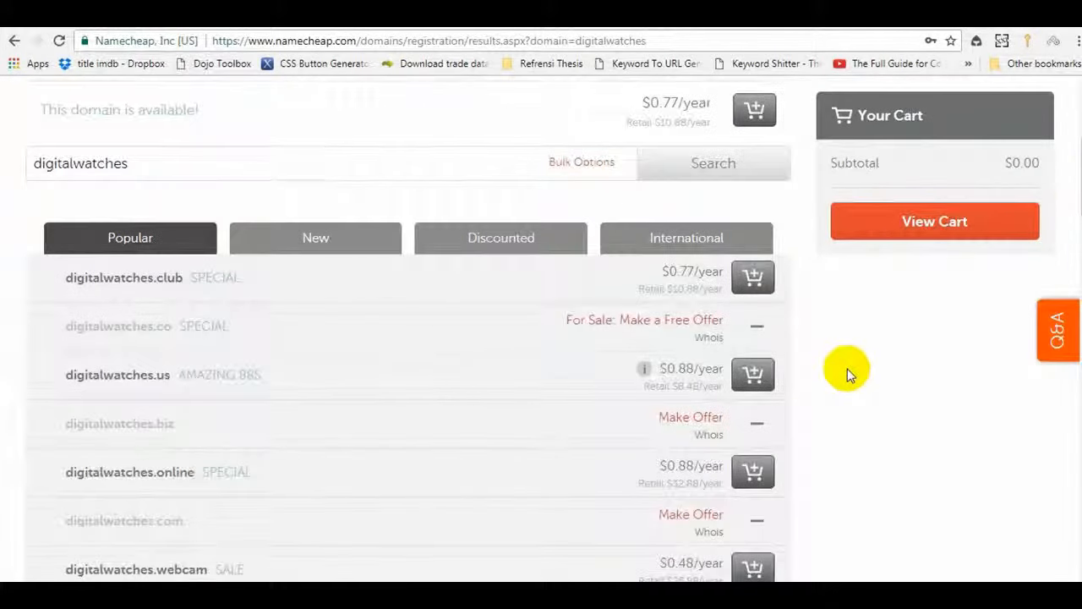
scroll(837, 370, "down", 2)
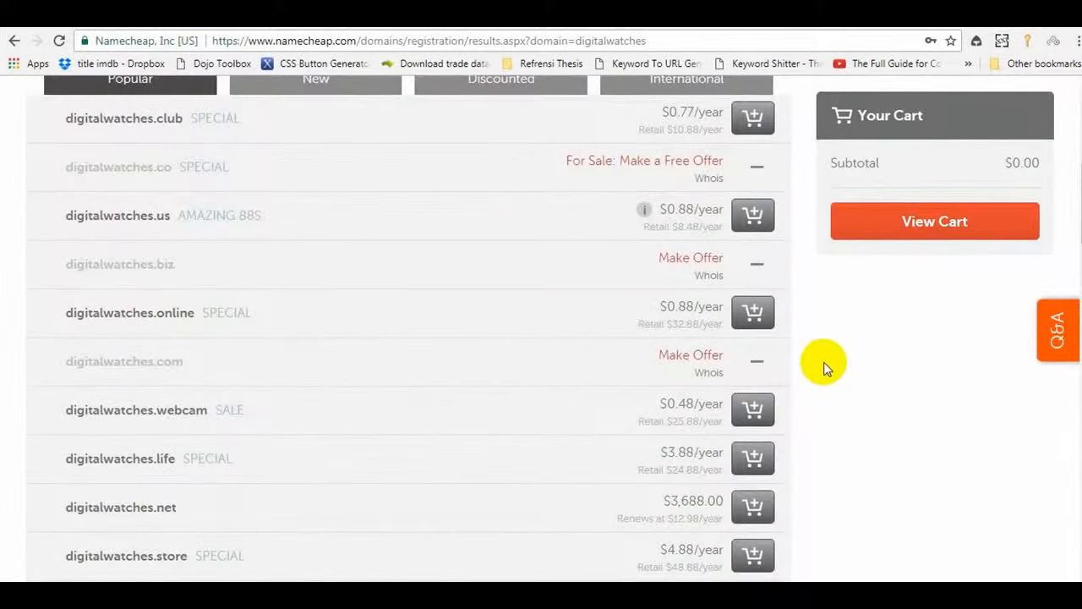
scroll(826, 369, "up", 1)
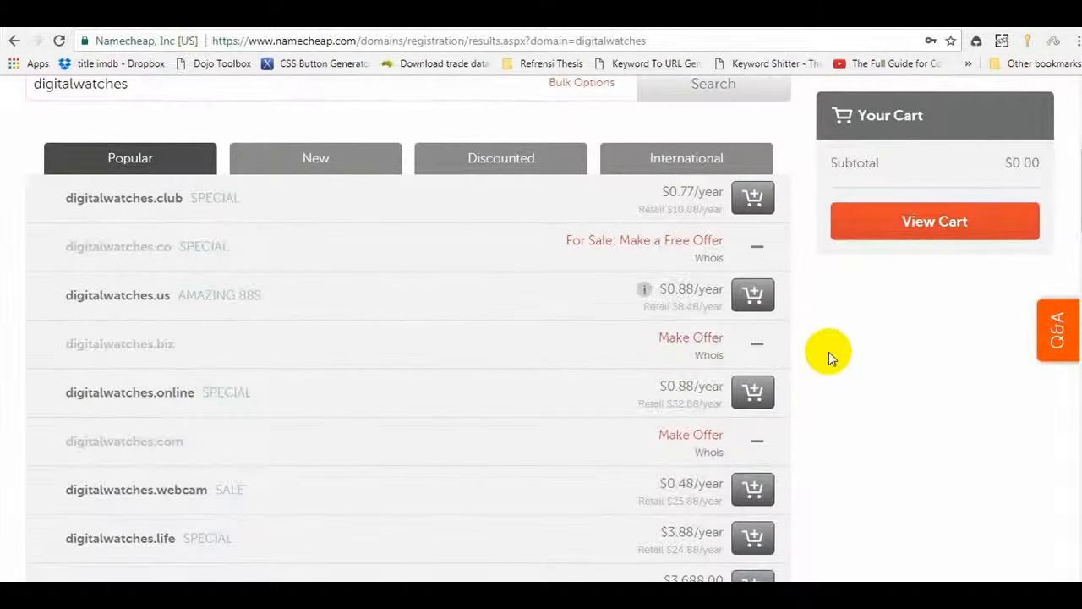
scroll(828, 352, "down", 3)
scroll(829, 352, "down", 2)
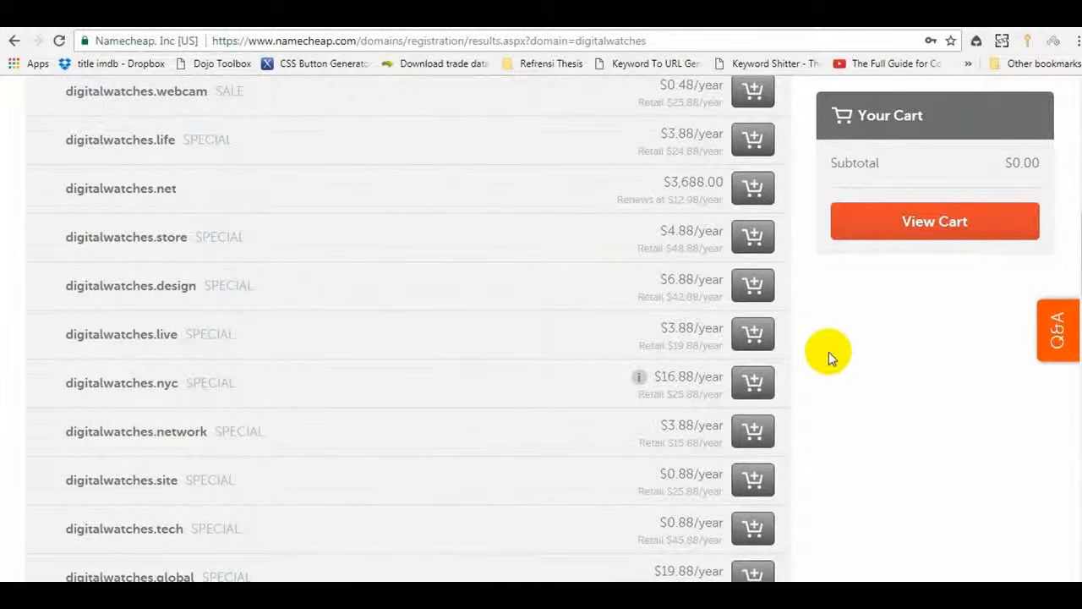
scroll(828, 351, "down", 2)
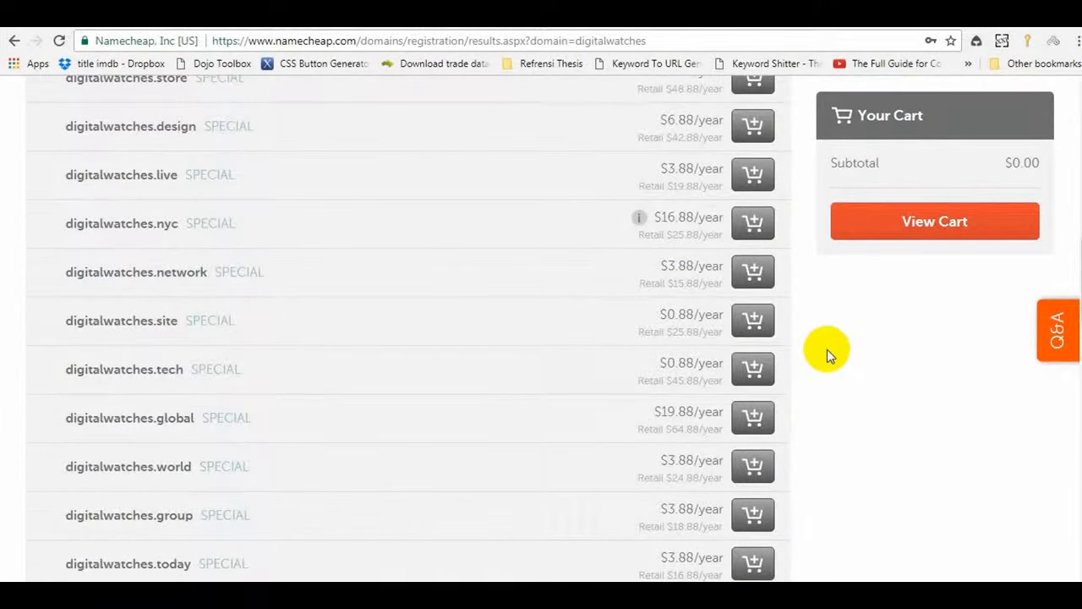
scroll(827, 349, "down", 1)
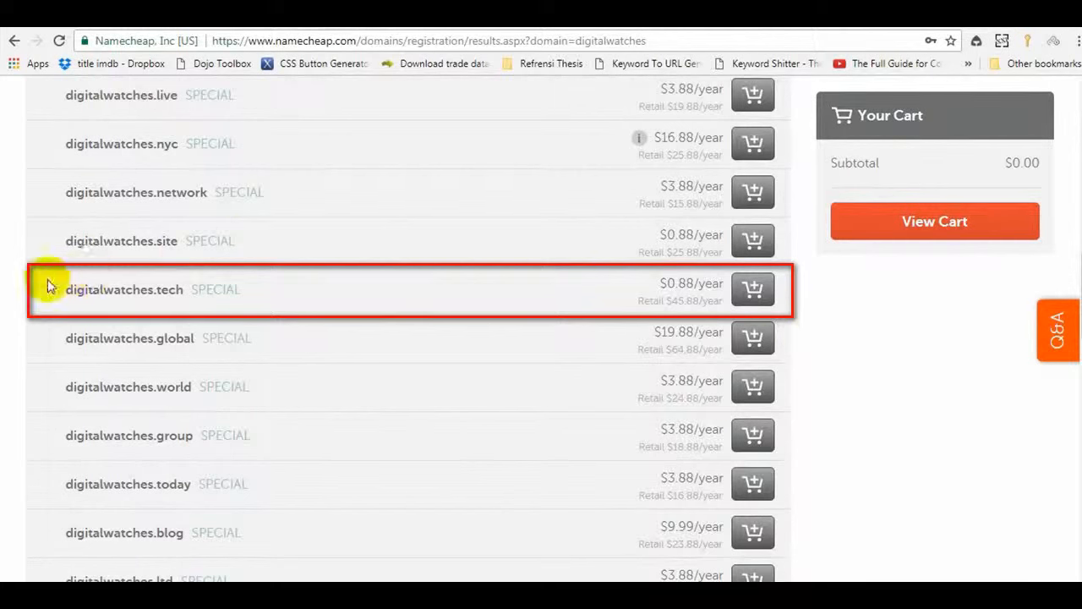
left_click(752, 289)
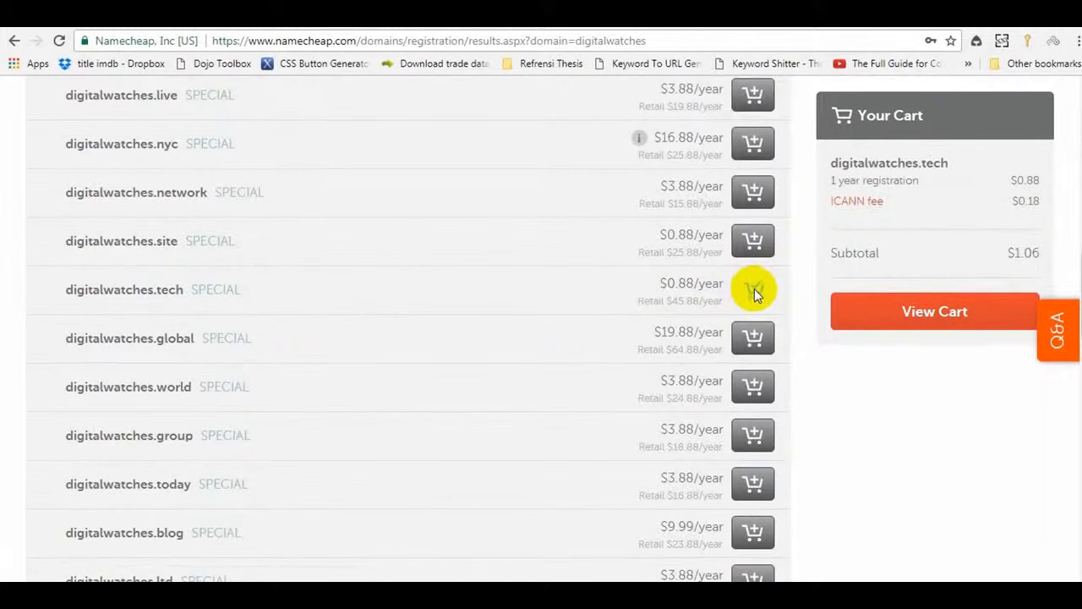
View the cart and confirm the order for the one-year digitalwatches.tech registration.
left_click(922, 303)
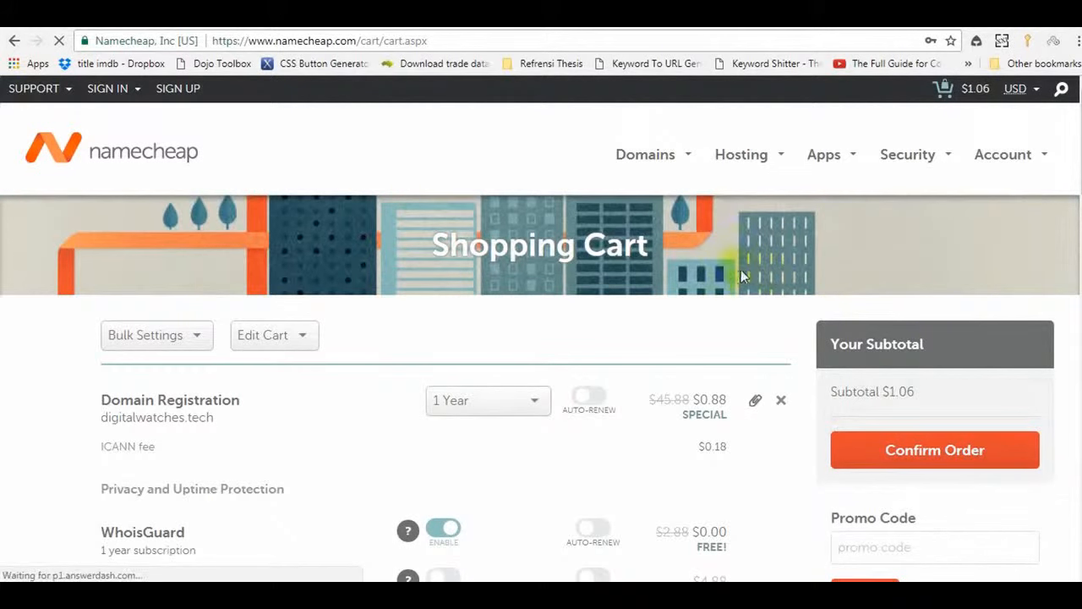
scroll(501, 300, "down", 2)
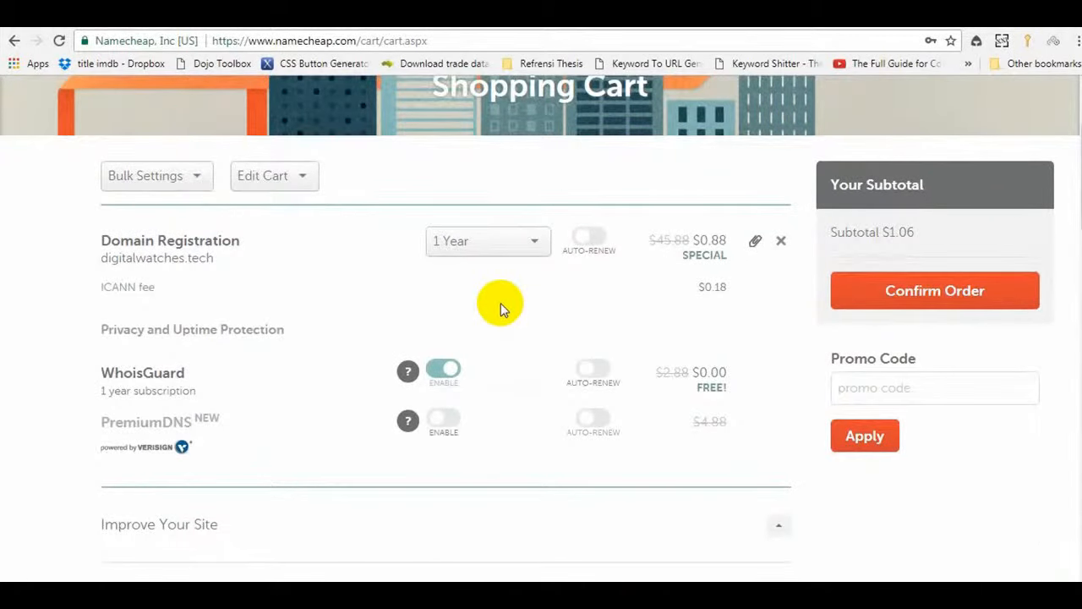
left_click(896, 288)
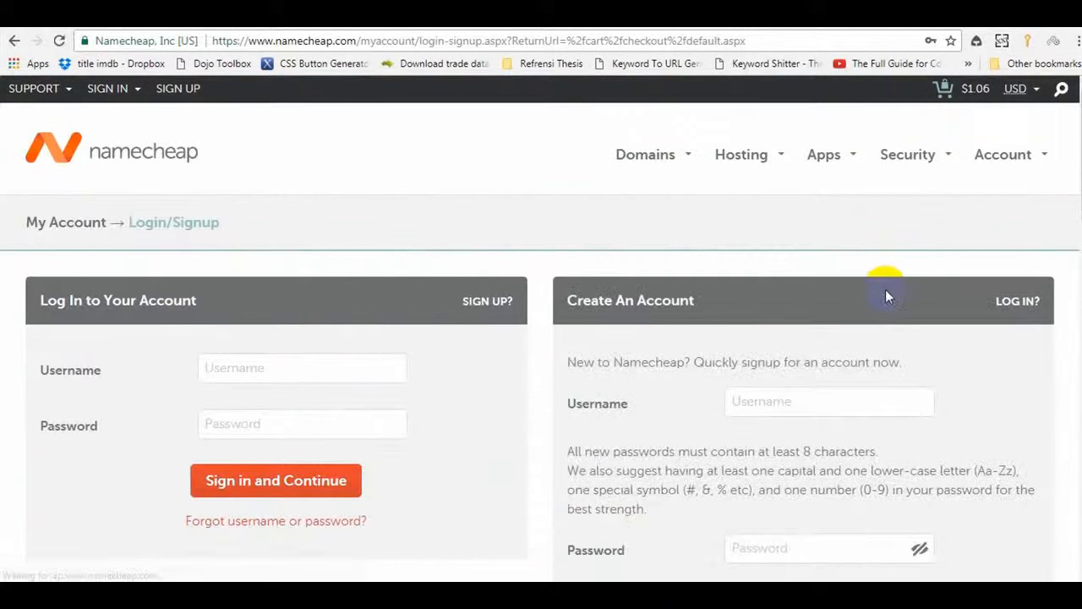
Sign in to the existing Namecheap account with its username and password to continue to checkout.
left_click(362, 365)
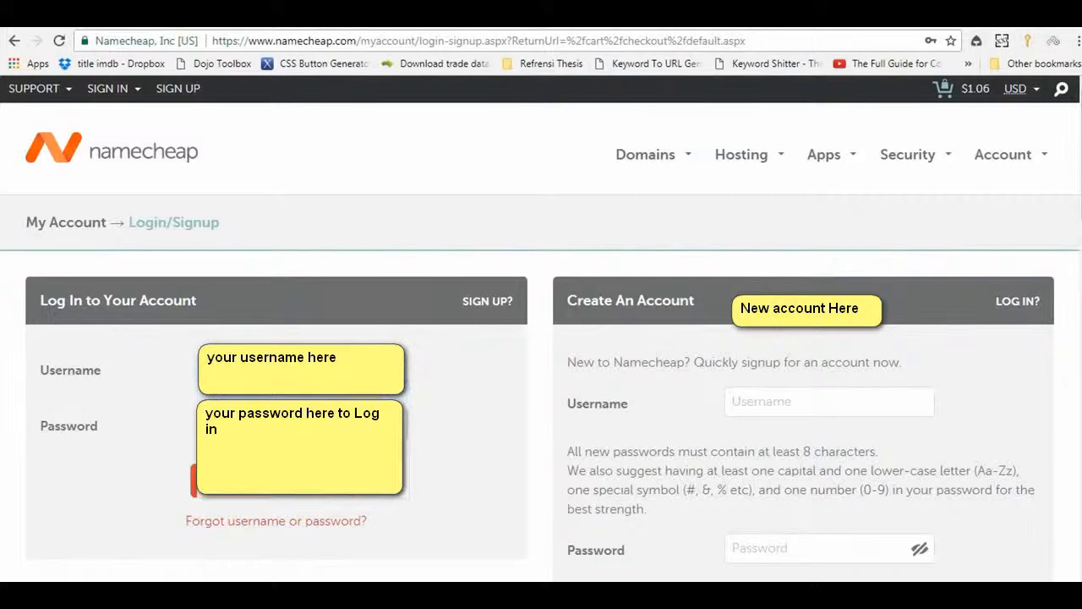
left_click(269, 492)
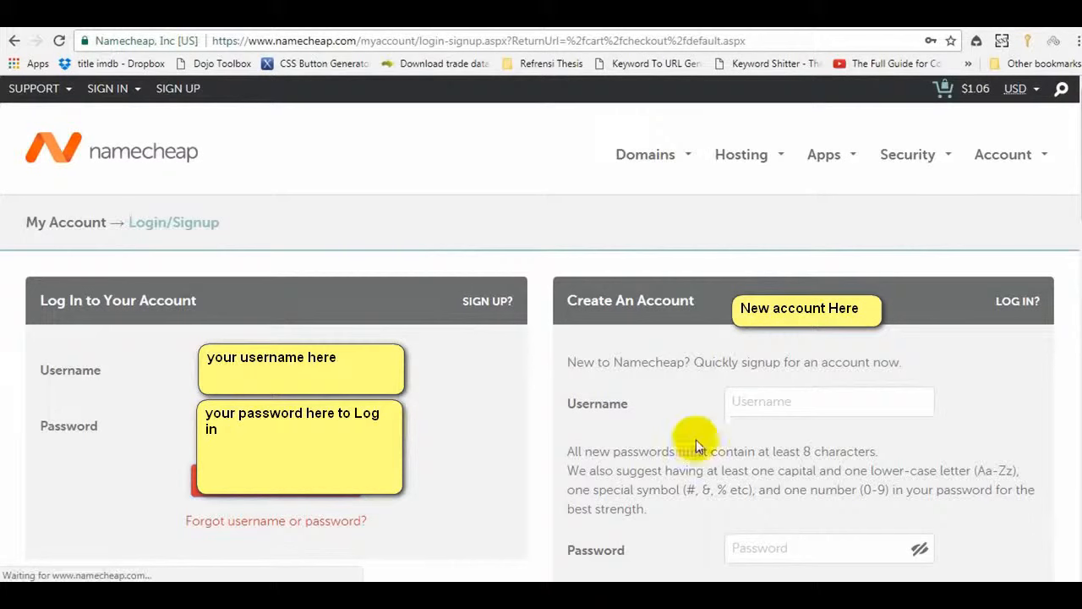
left_click(754, 398)
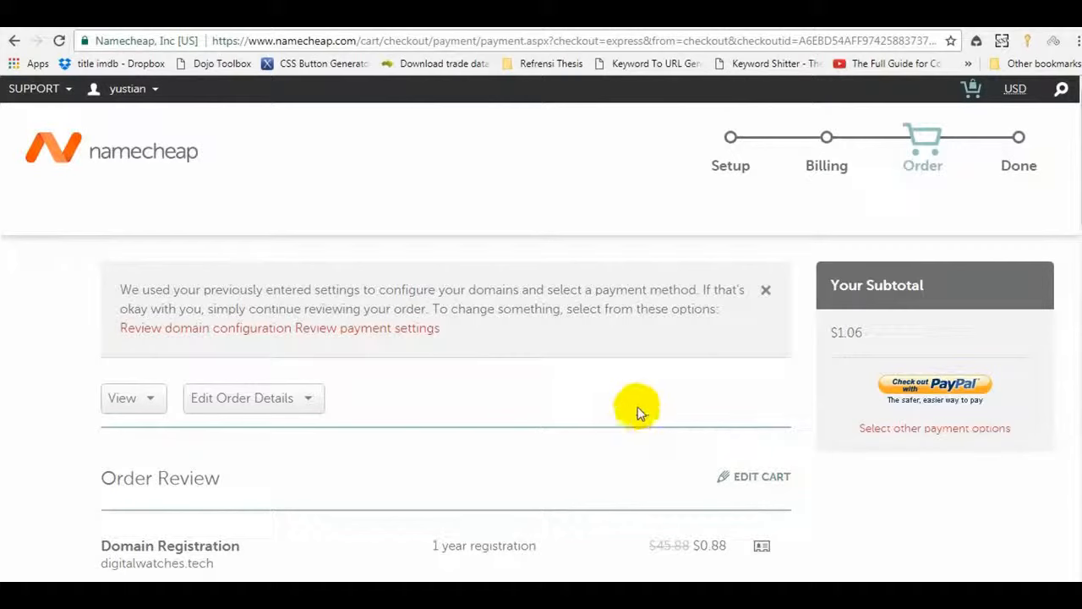
Review the order and payment details, and pay through PayPal using the PayPal balance.
scroll(635, 427, "down", 1)
scroll(635, 427, "down", 3)
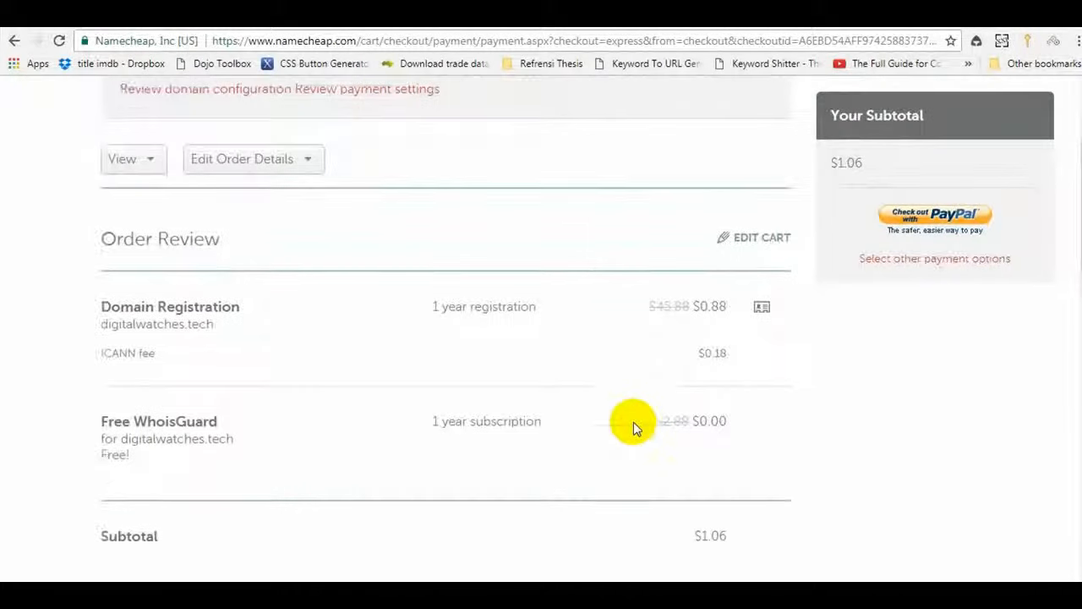
scroll(634, 427, "down", 3)
scroll(633, 423, "down", 6)
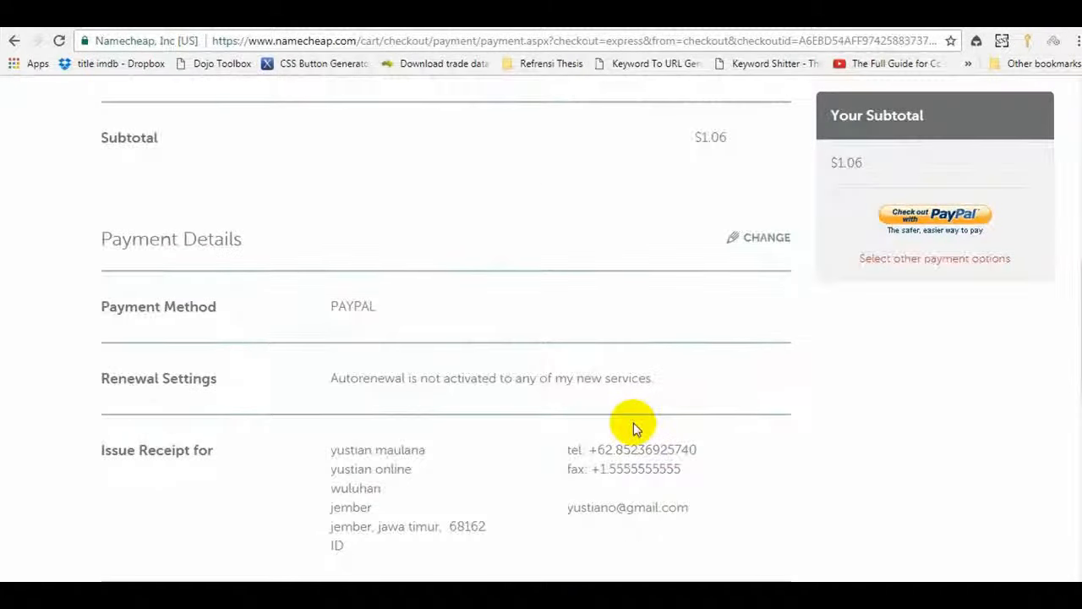
scroll(631, 440, "up", 2)
scroll(631, 440, "up", 3)
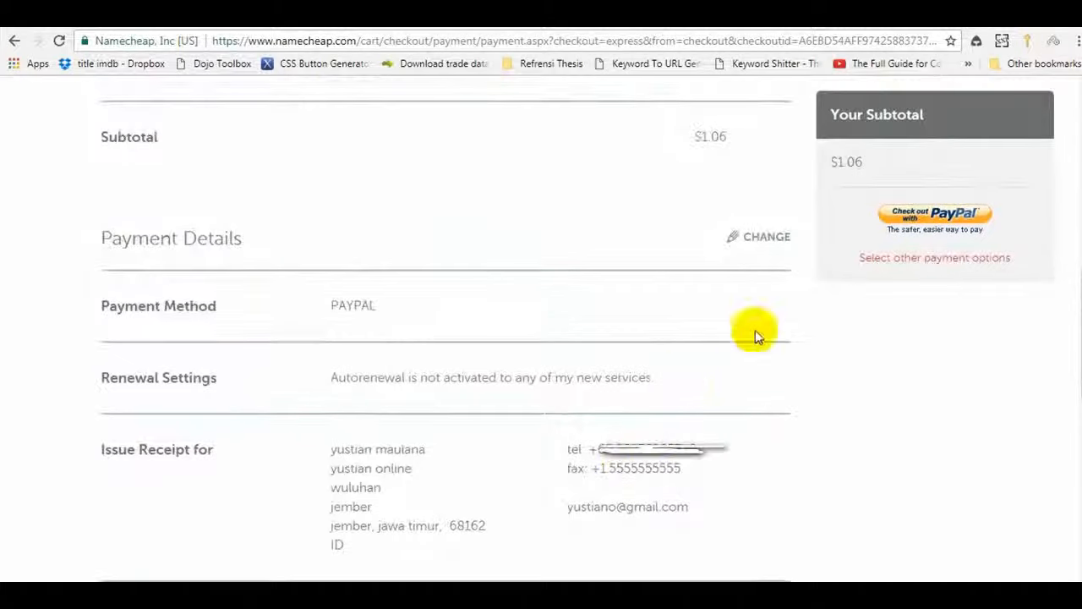
left_click(916, 218)
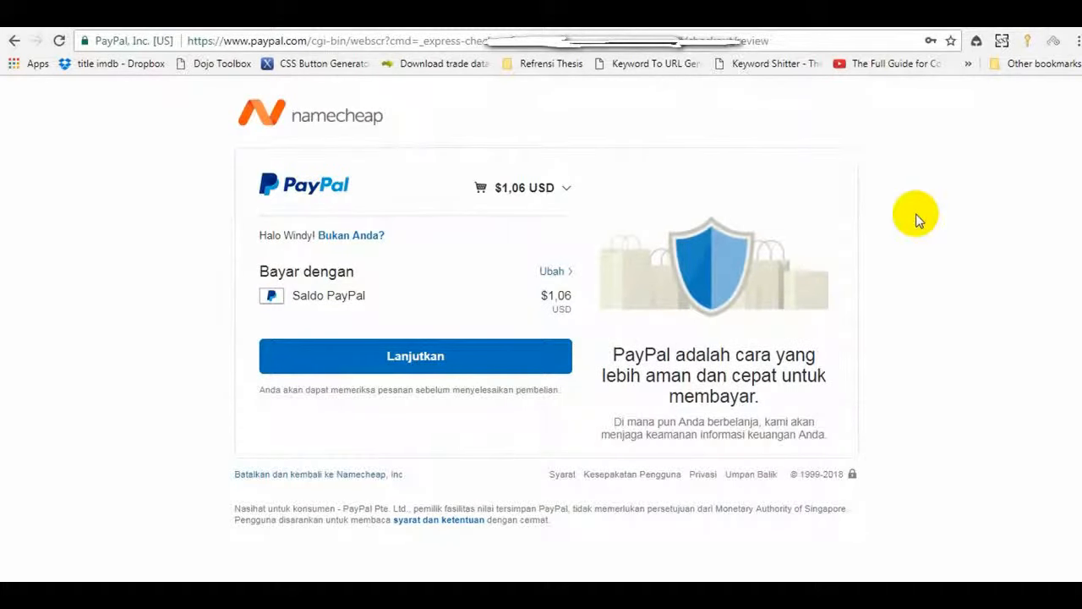
left_click(414, 356)
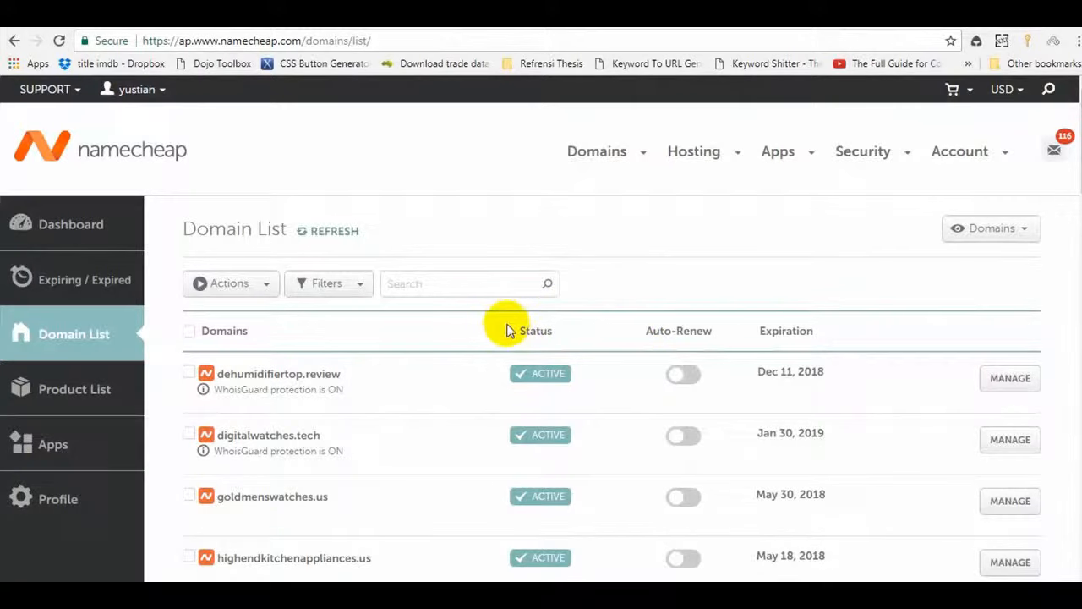
Sort the domain list by latest expiration date and open the management page for digitalwatches.tech.
scroll(498, 330, "down", 1)
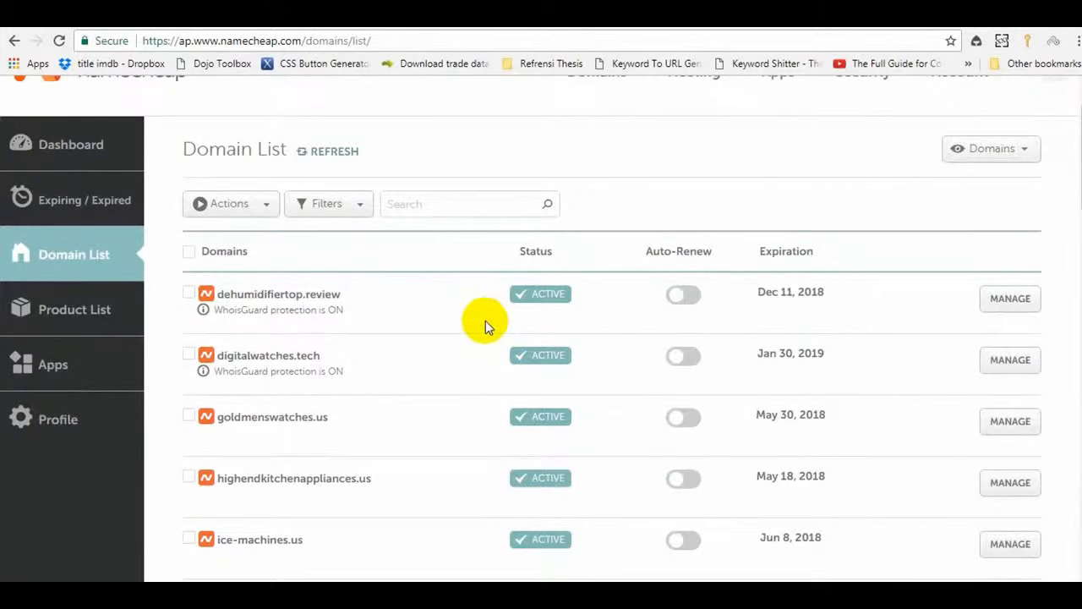
left_click(773, 253)
left_click(774, 255)
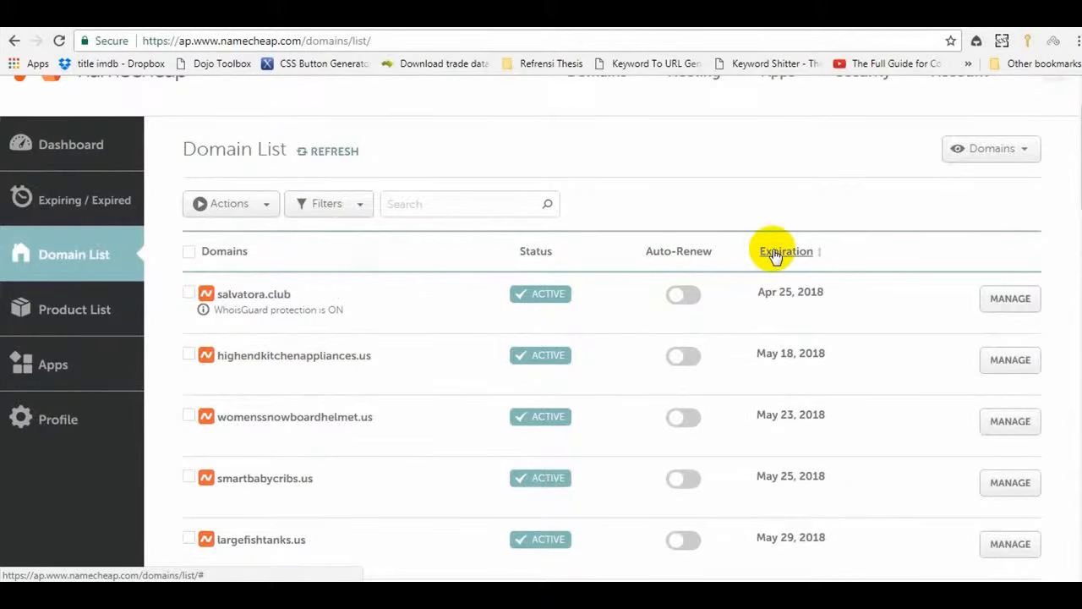
left_click(775, 255)
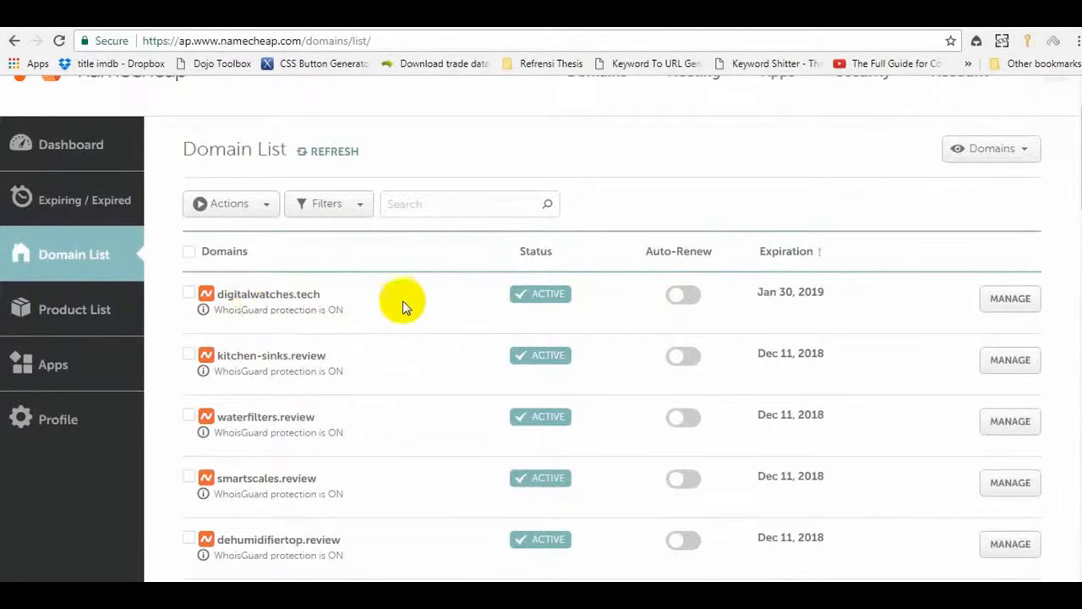
left_click(1011, 298)
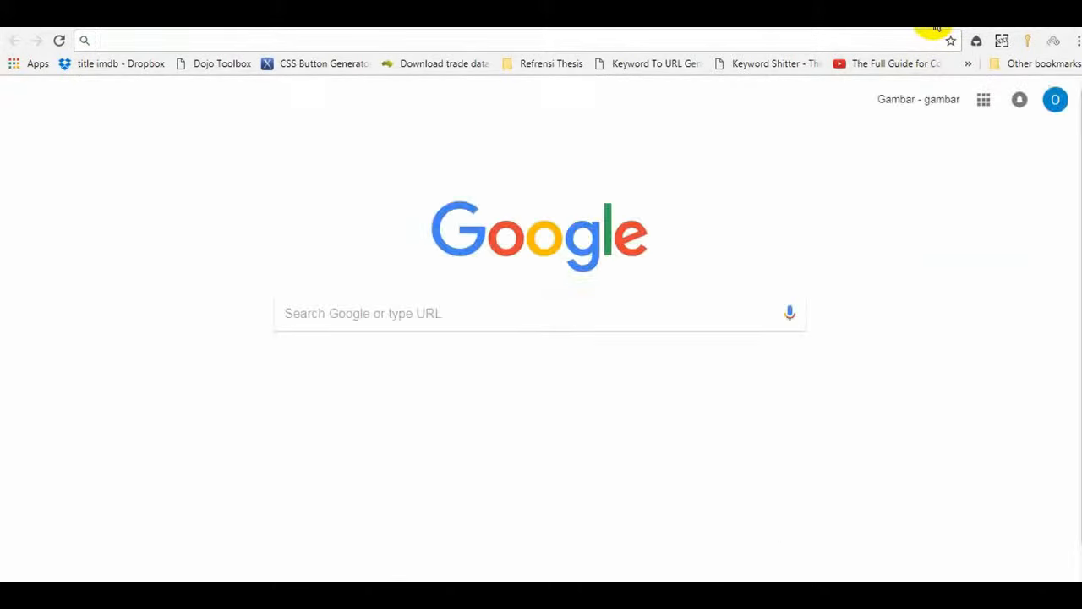
Switch to my.vultr.com, log in with the saved account credentials, and open the DNS section.
type("my")
key("Return")
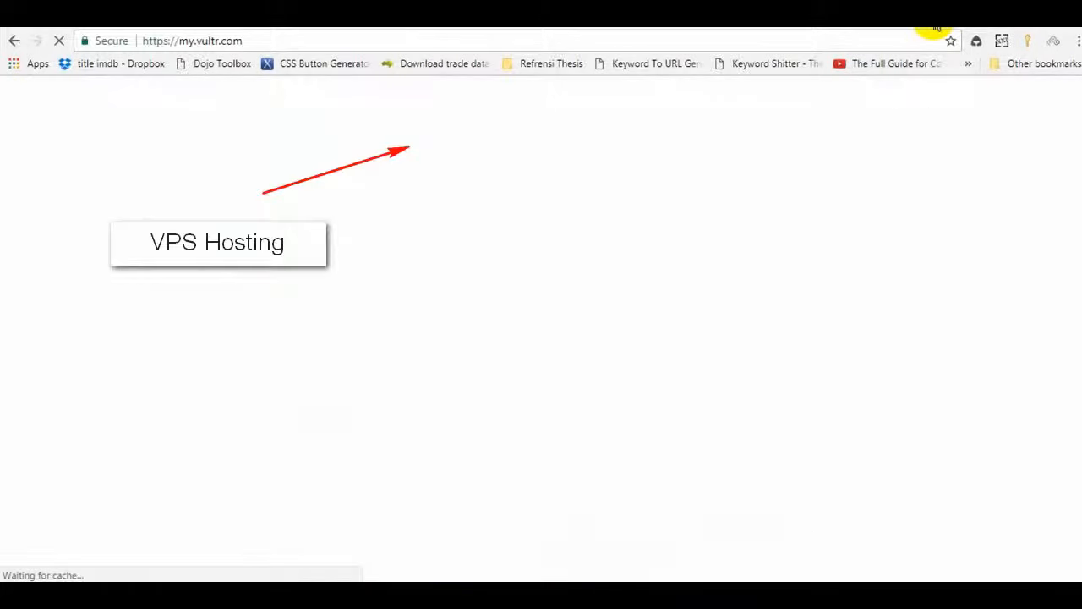
key("ctrl+v")
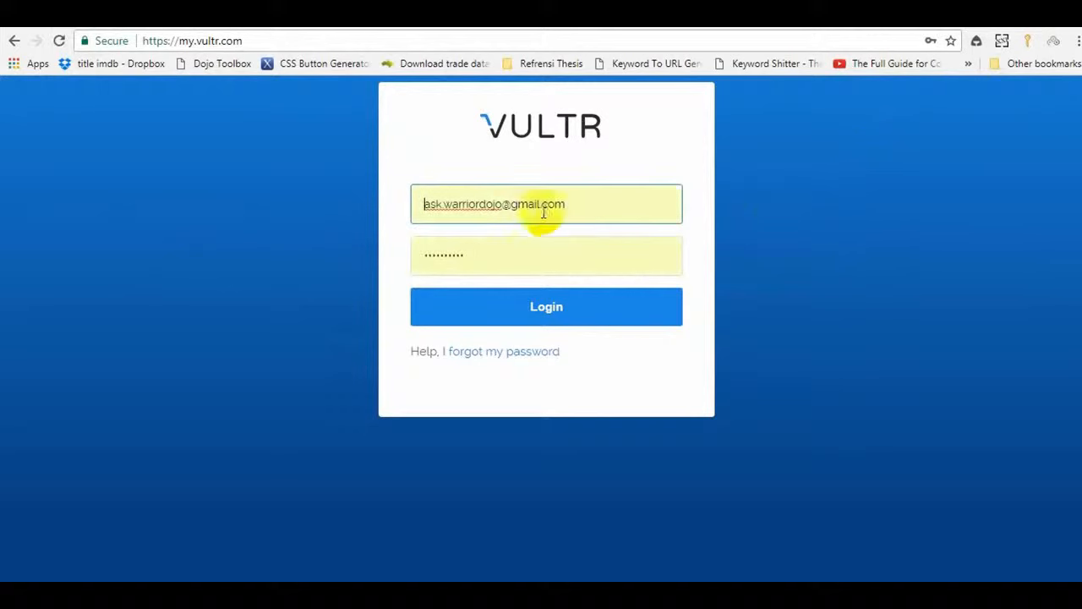
left_click(528, 313)
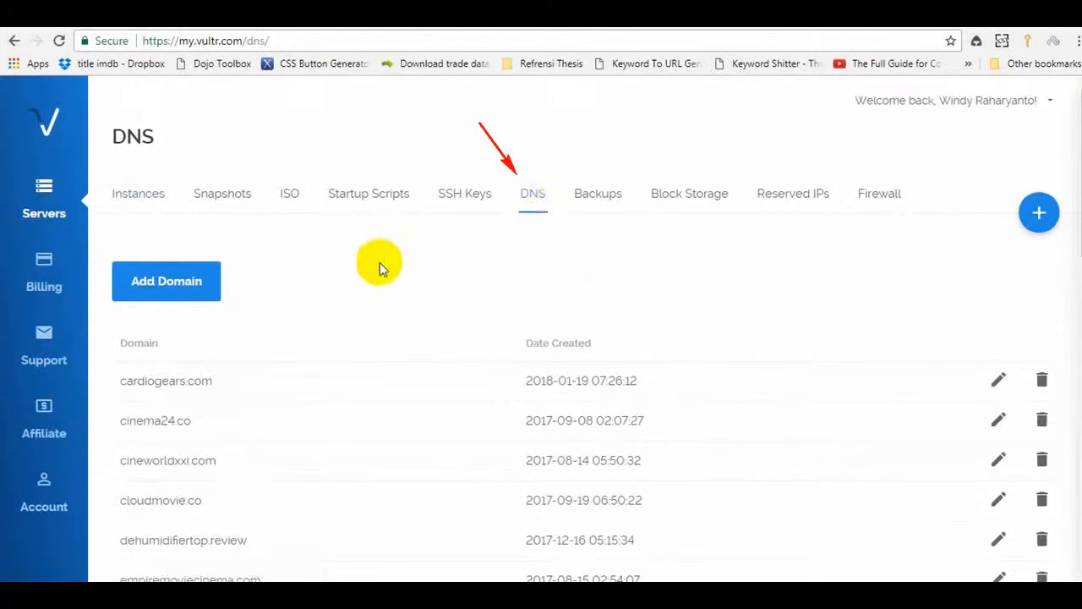
Look through the existing DNS domains and open the form for adding a new domain.
scroll(328, 275, "down", 5)
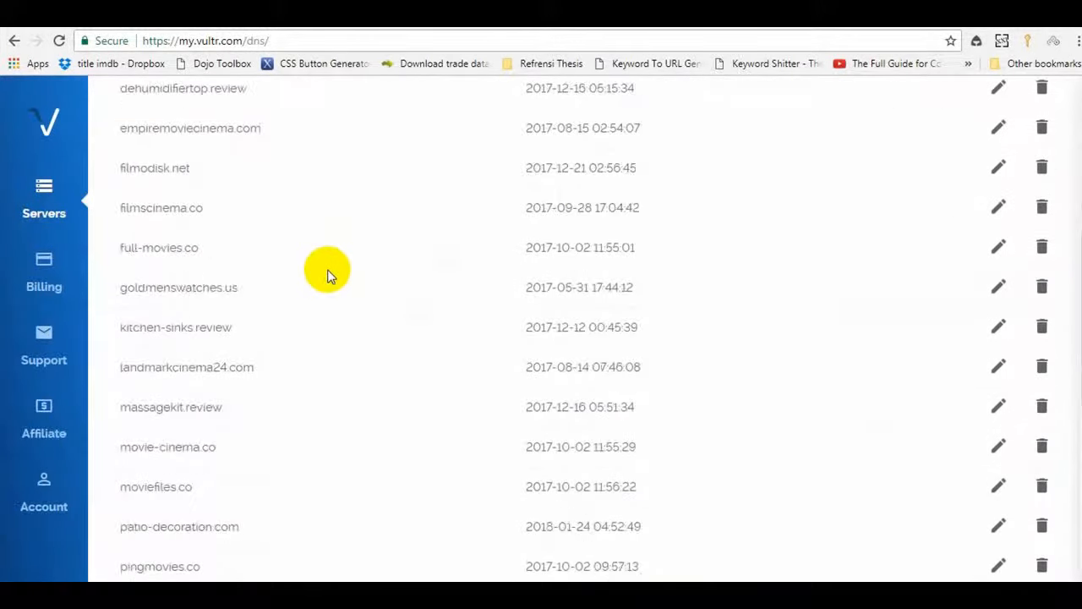
scroll(328, 274, "up", 5)
left_click(183, 281)
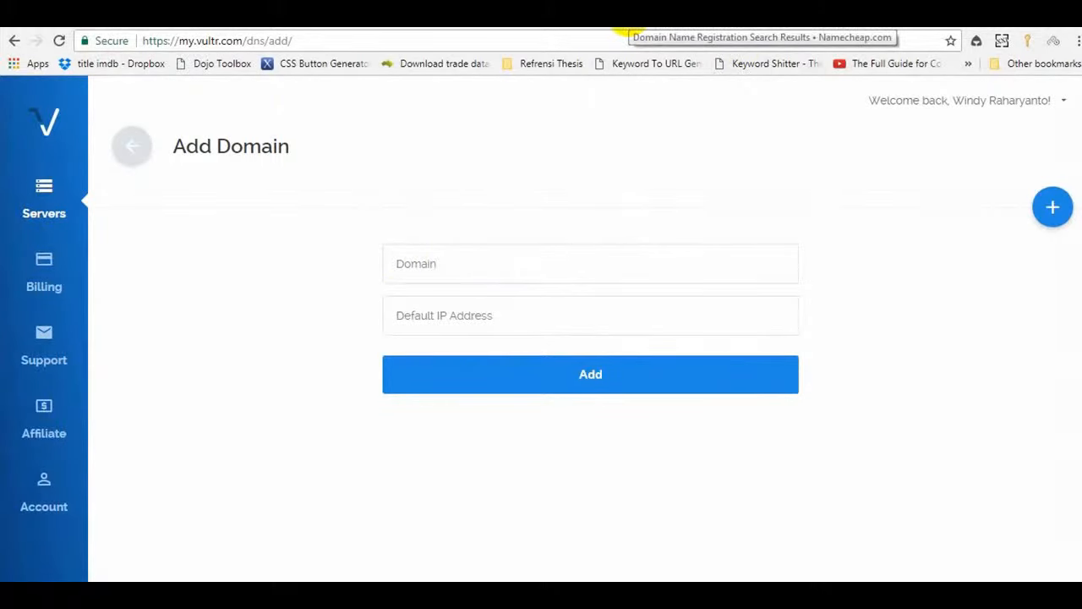
Switch back to Namecheap and copy the domain name digitalwatches.tech from its details page.
left_click(628, 17)
left_click(742, 17)
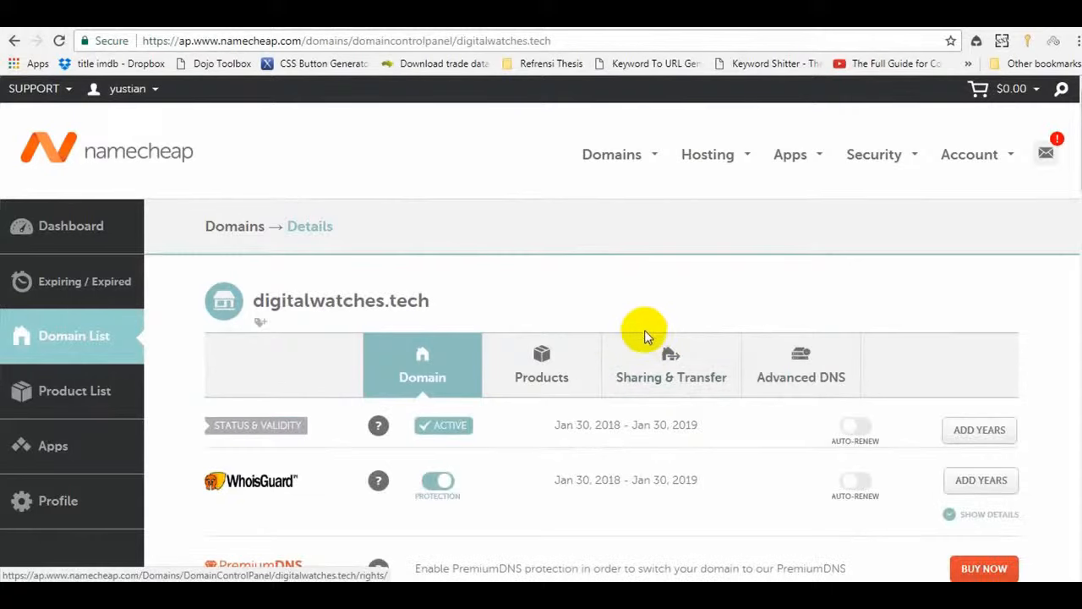
scroll(566, 352, "down", 2)
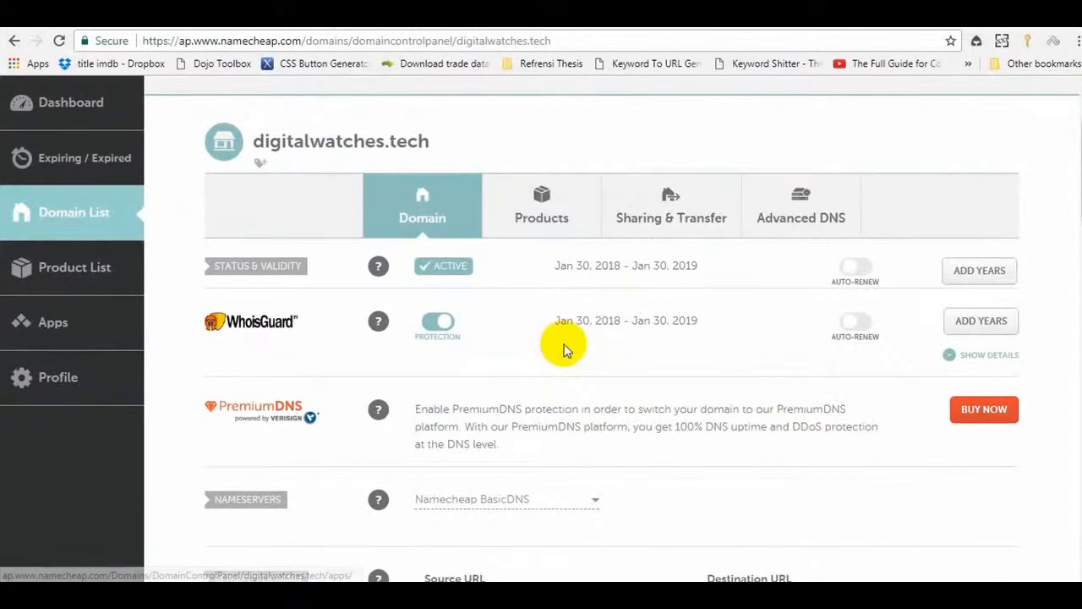
left_click_drag(428, 141, 254, 140)
right_click(256, 143)
left_click(284, 150)
Switch to the Vultr Add Domain form and enter the copied digitalwatches.tech as the domain.
key("ctrl+Tab")
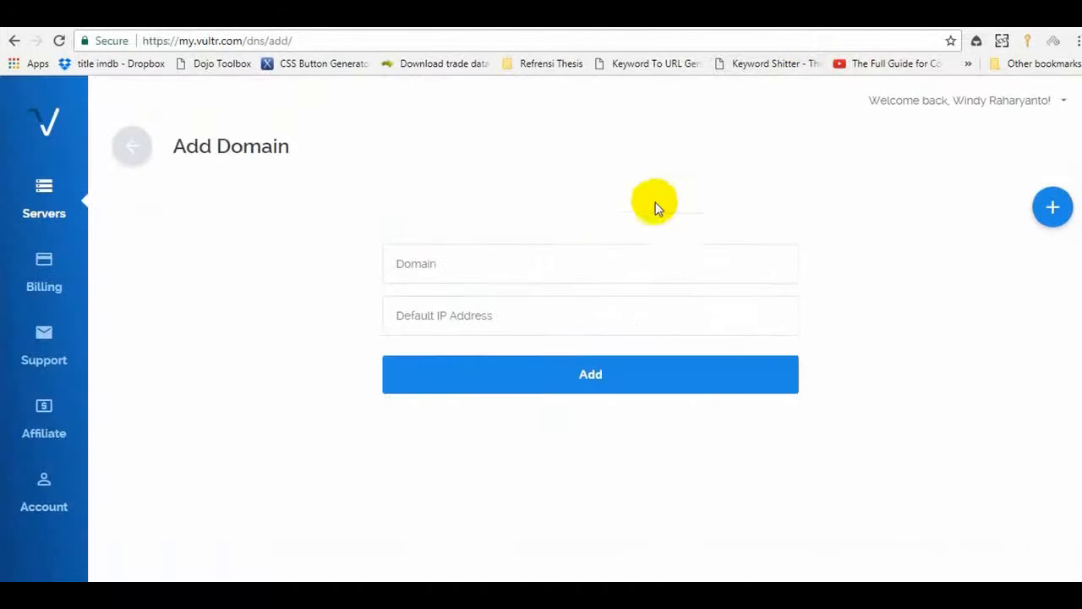
right_click(538, 265)
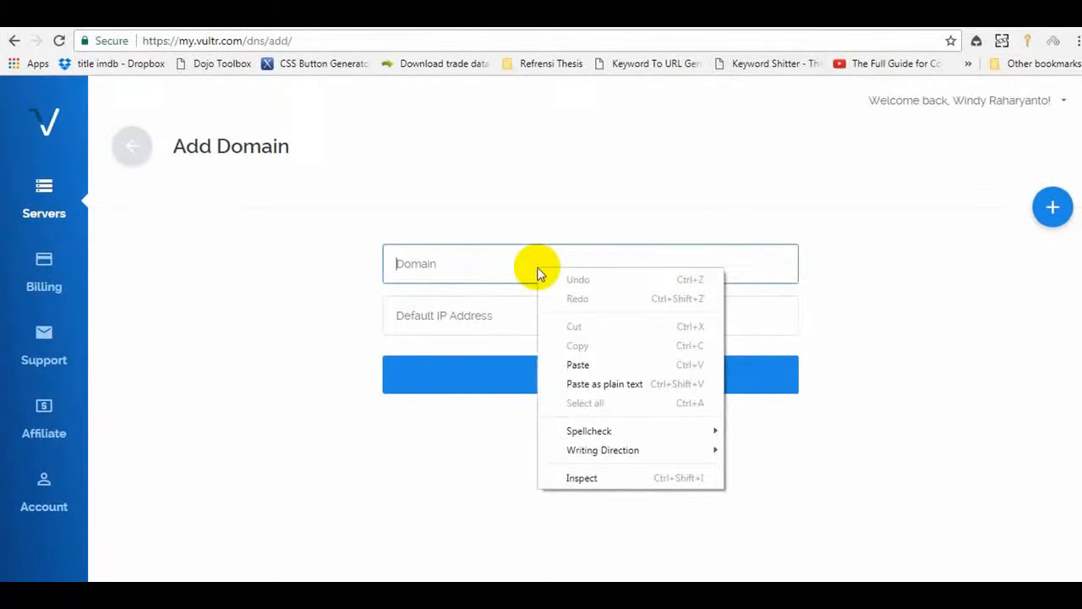
left_click(578, 365)
Open the Vultr server list in a new tab and copy the IP address of the cineworldxxi.com server.
middle_click(38, 202)
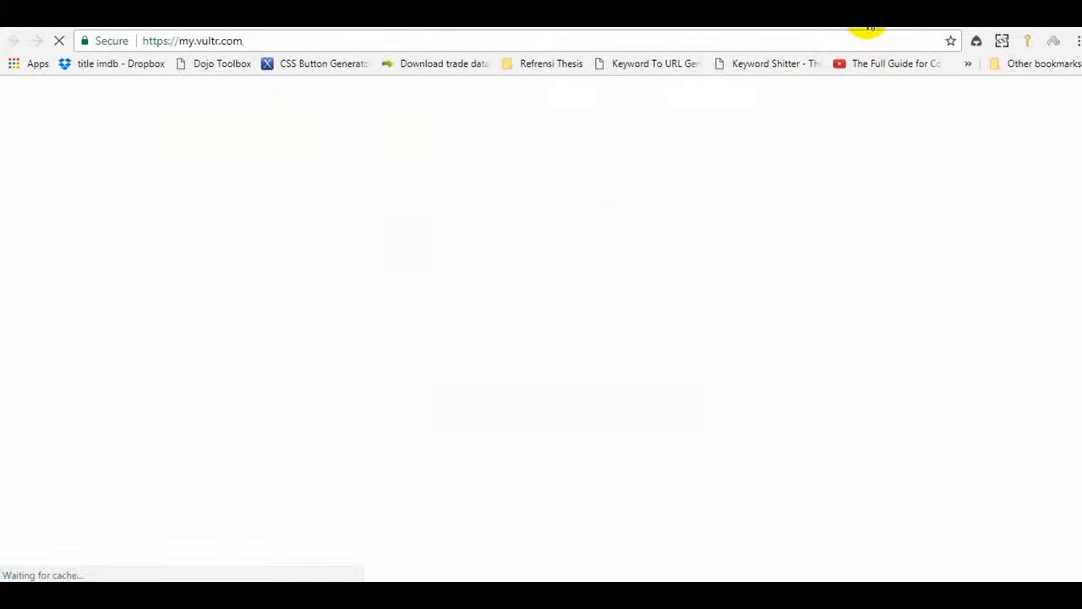
scroll(372, 336, "down", 1)
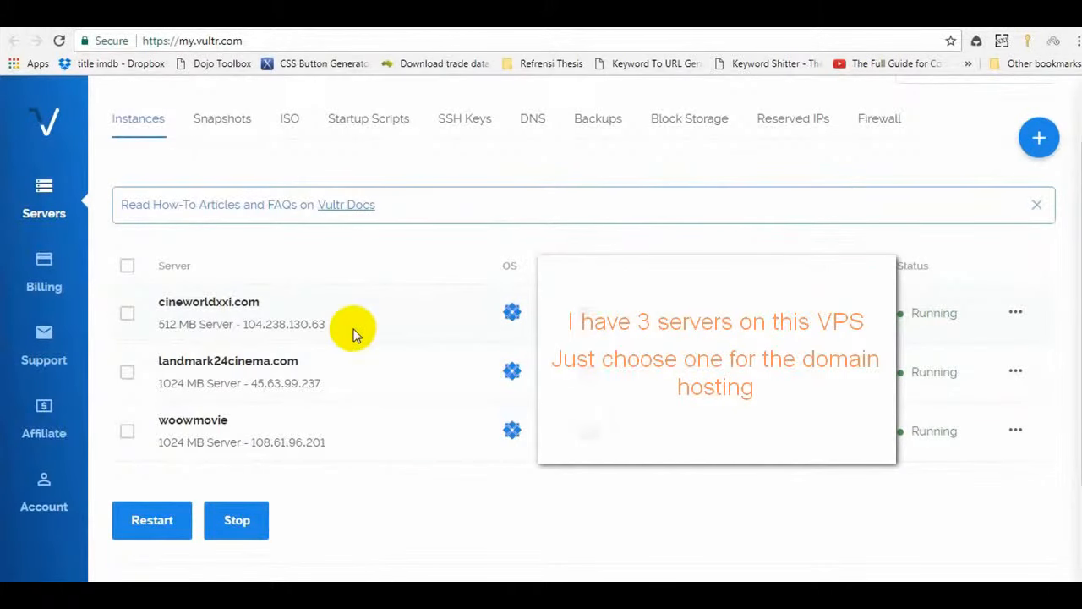
left_click_drag(331, 325, 242, 328)
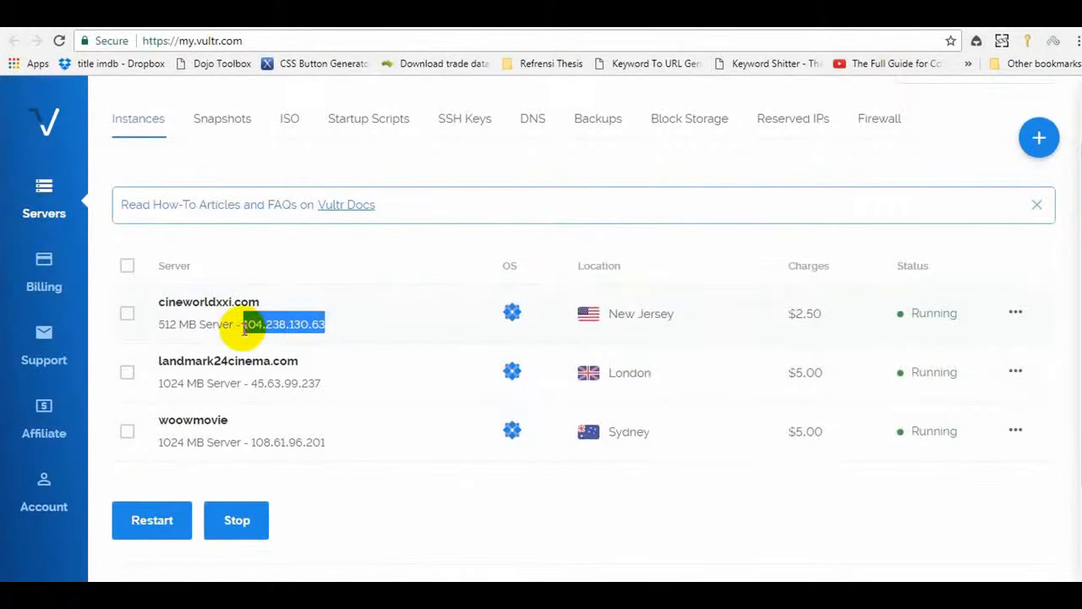
right_click(243, 330)
left_click(253, 340)
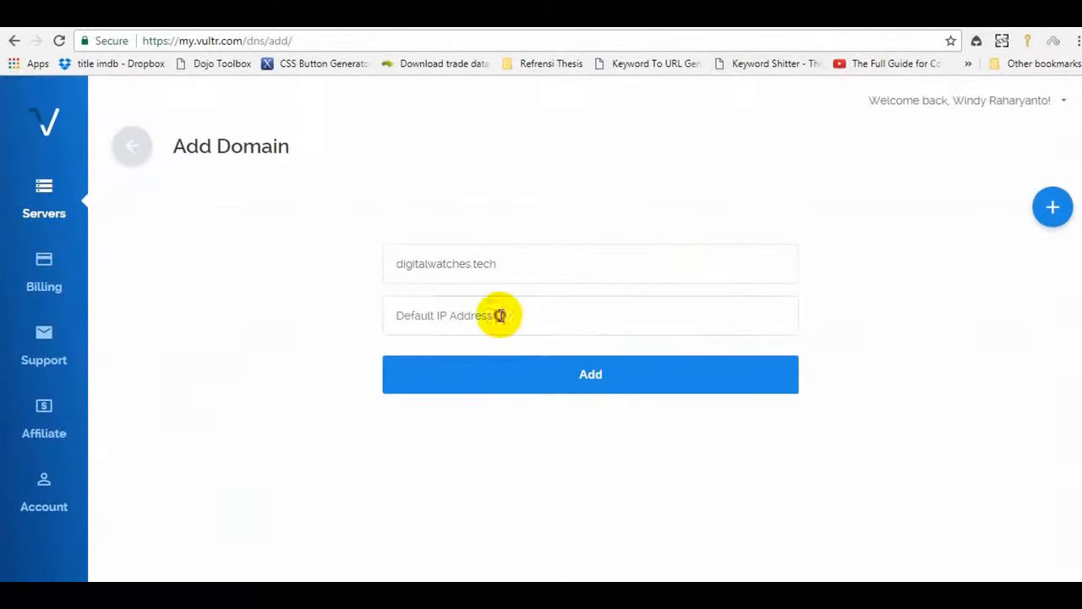
Return to the Add Domain form, set the default IP address to 104.238.130.63, and add the domain.
left_click(499, 317)
right_click(499, 317)
left_click(542, 409)
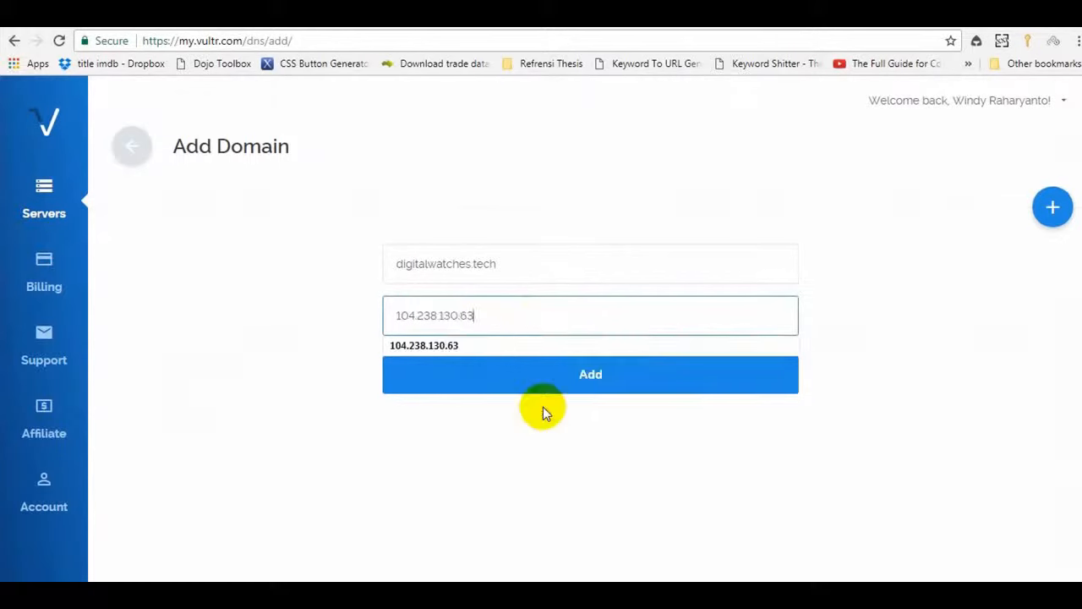
left_click(562, 382)
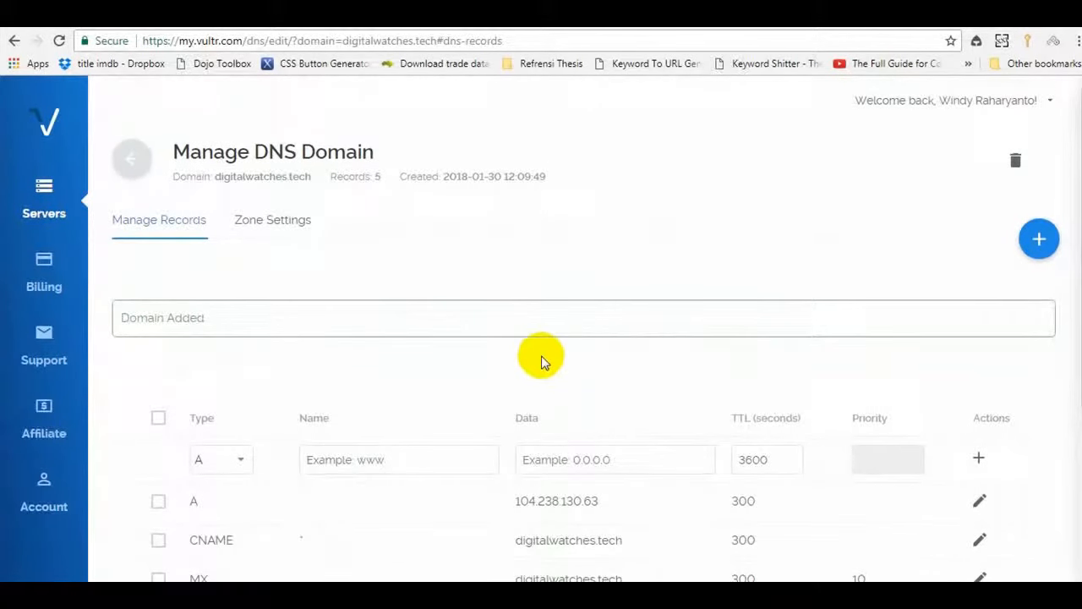
Copy the nameserver ns1.vultr.com from the first NS record of digitalwatches.tech.
scroll(473, 366, "down", 3)
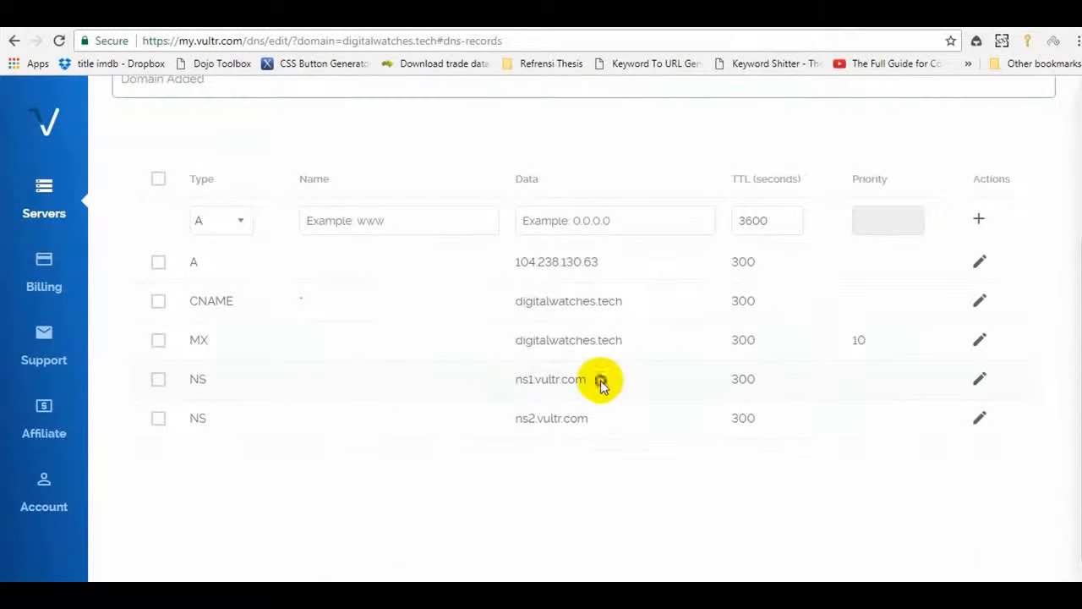
left_click_drag(594, 380, 516, 385)
right_click(517, 384)
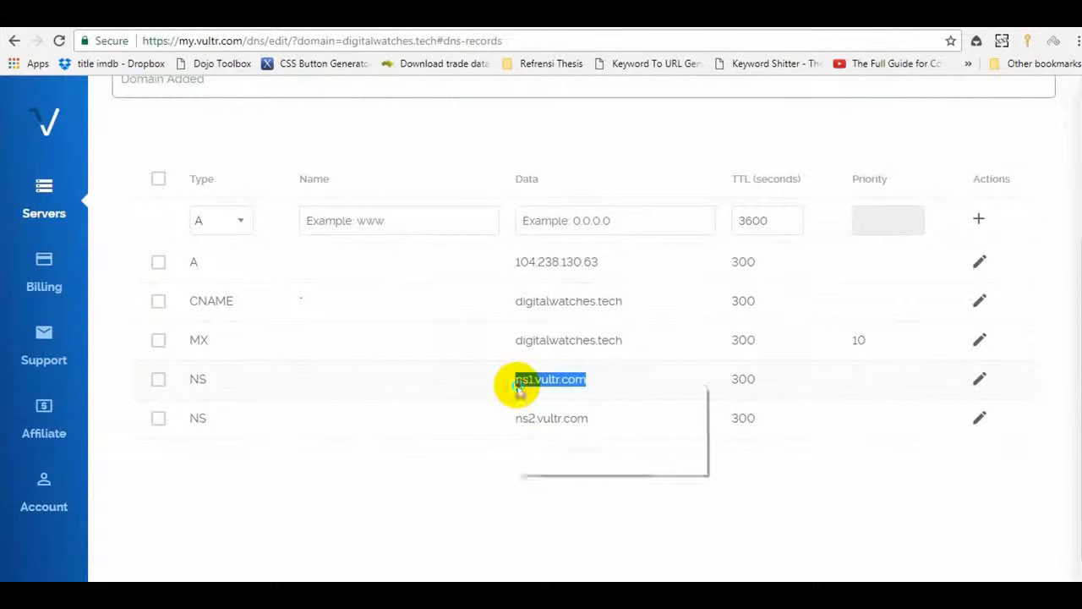
left_click(529, 396)
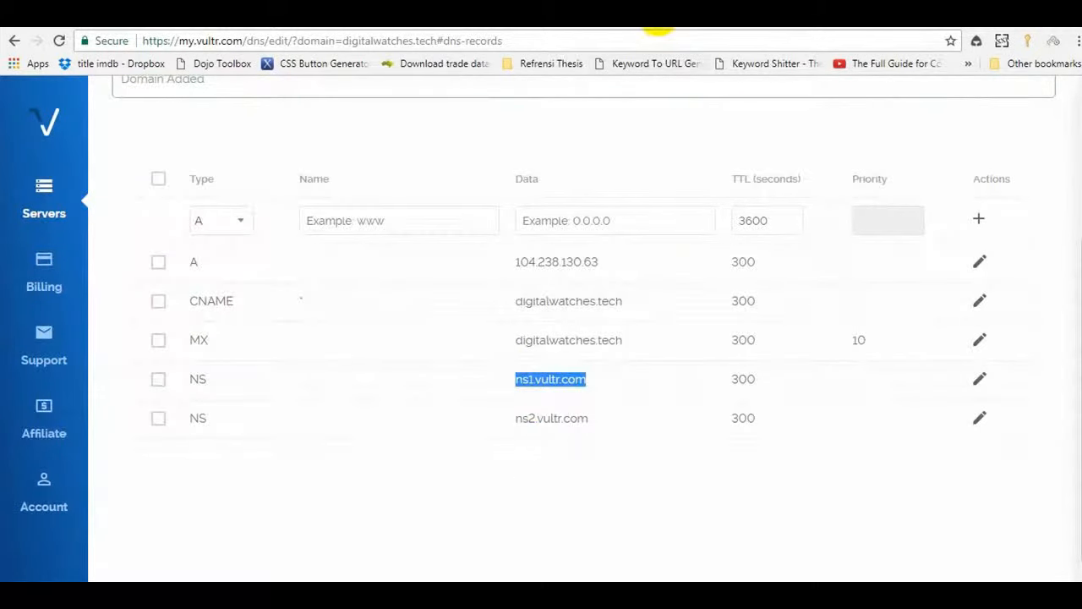
Switch to Namecheap, set the domain's nameservers to Custom DNS, and enter ns1.vultr.com as the first nameserver.
left_click(672, 15)
scroll(472, 407, "down", 2)
scroll(472, 407, "down", 1)
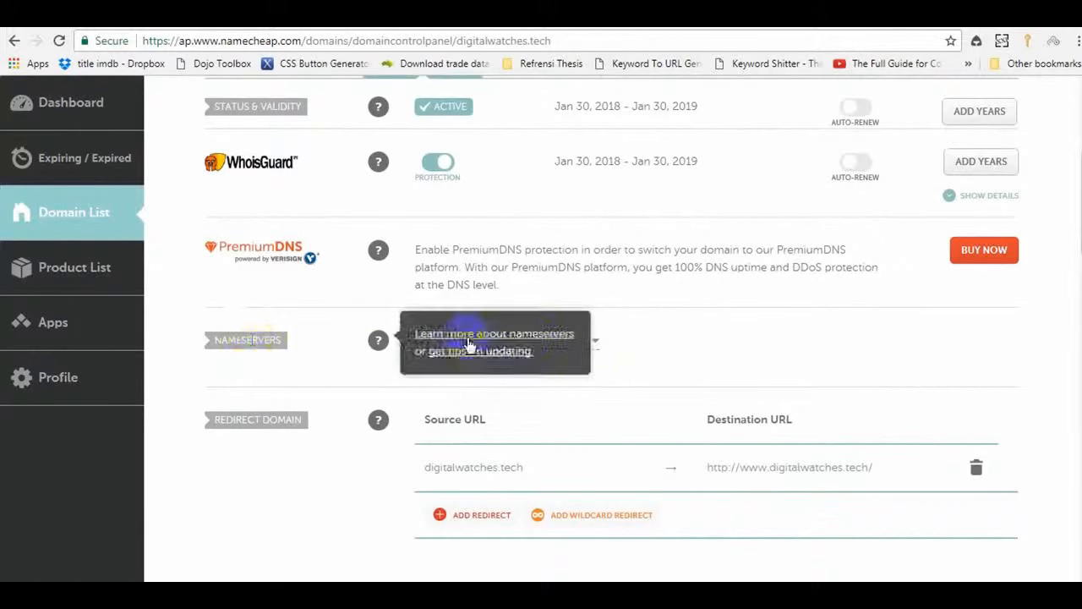
left_click(591, 343)
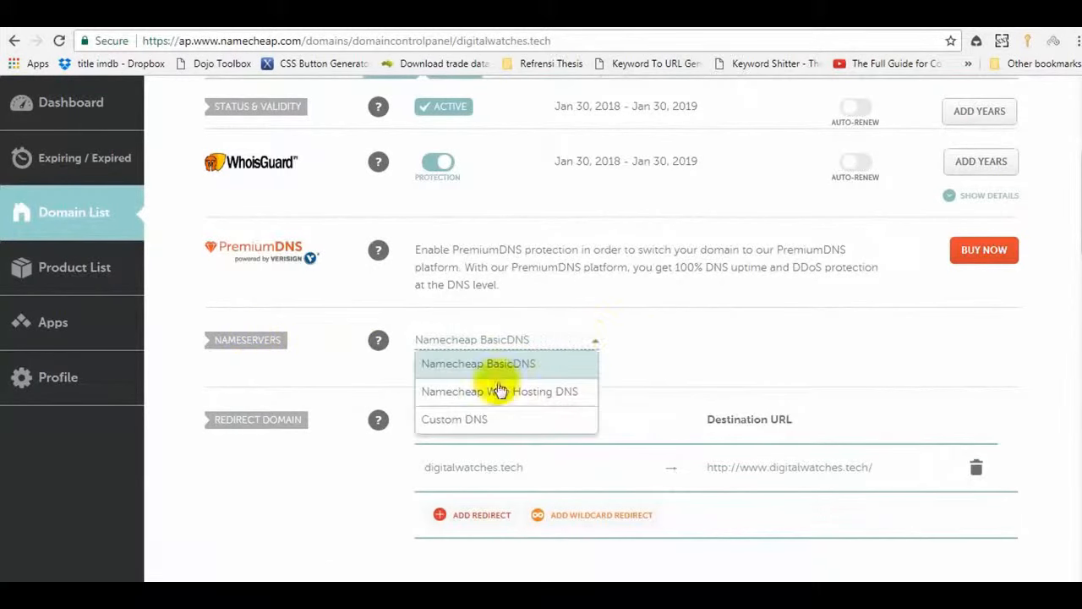
left_click(461, 417)
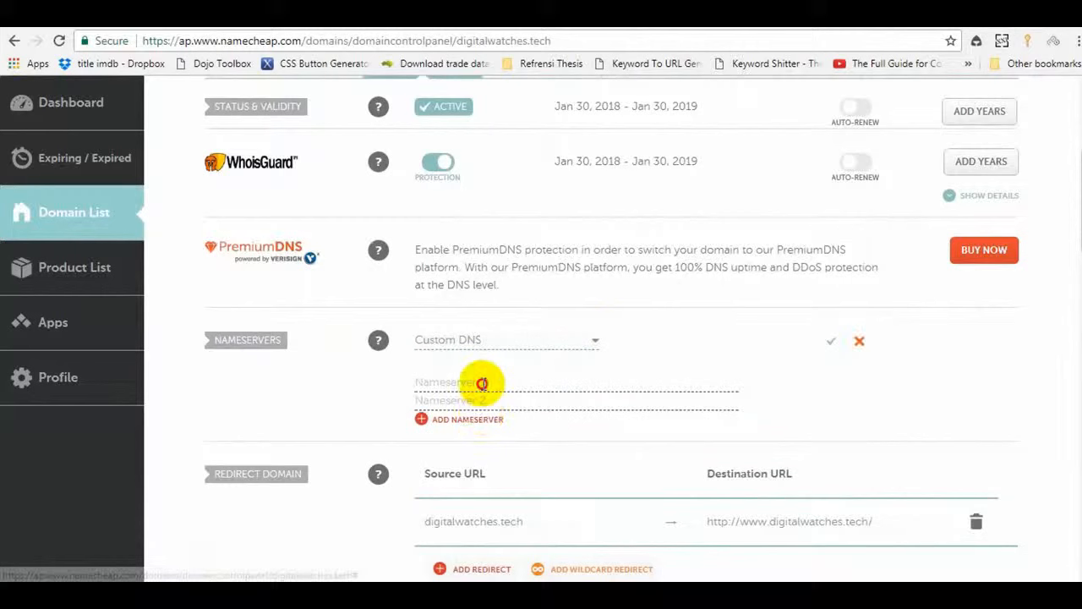
left_click(456, 381)
right_click(457, 380)
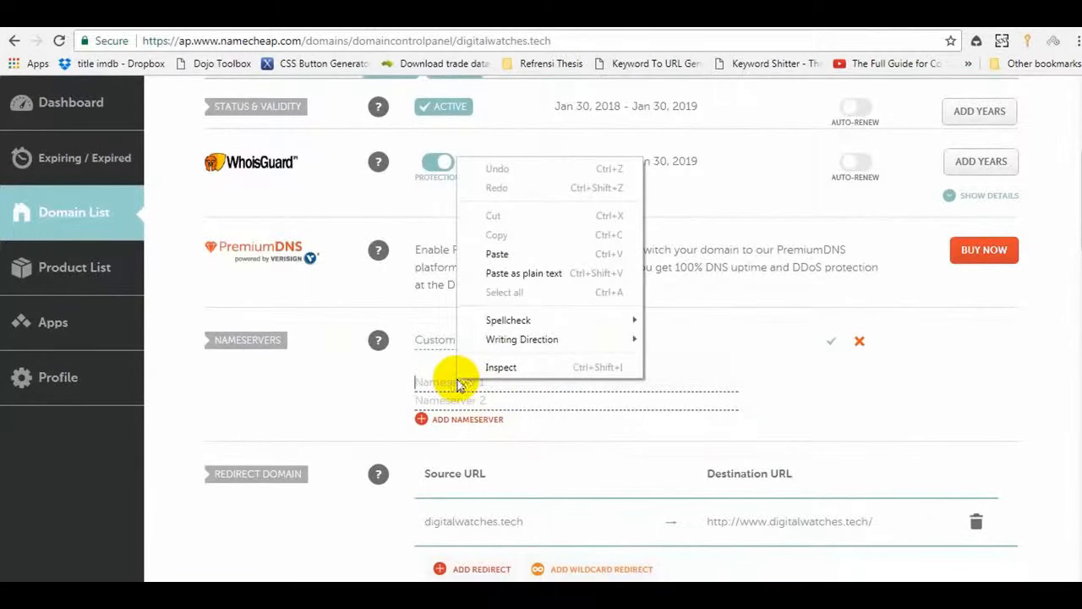
left_click(496, 254)
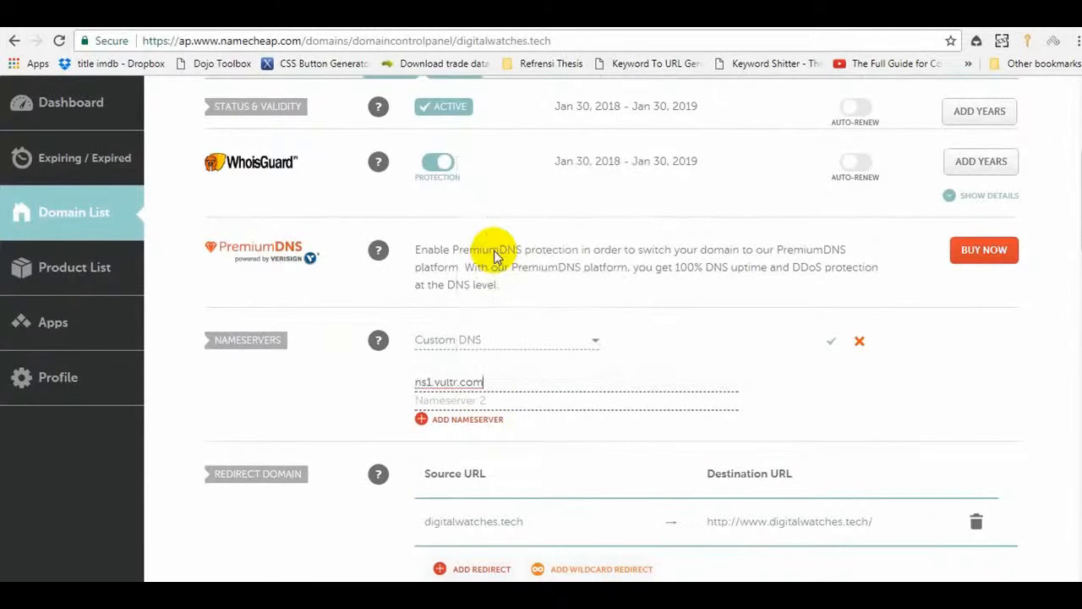
Switch back to the Vultr DNS records and copy ns2.vultr.com from the second NS record.
left_click(750, 26)
left_click_drag(589, 425, 521, 423)
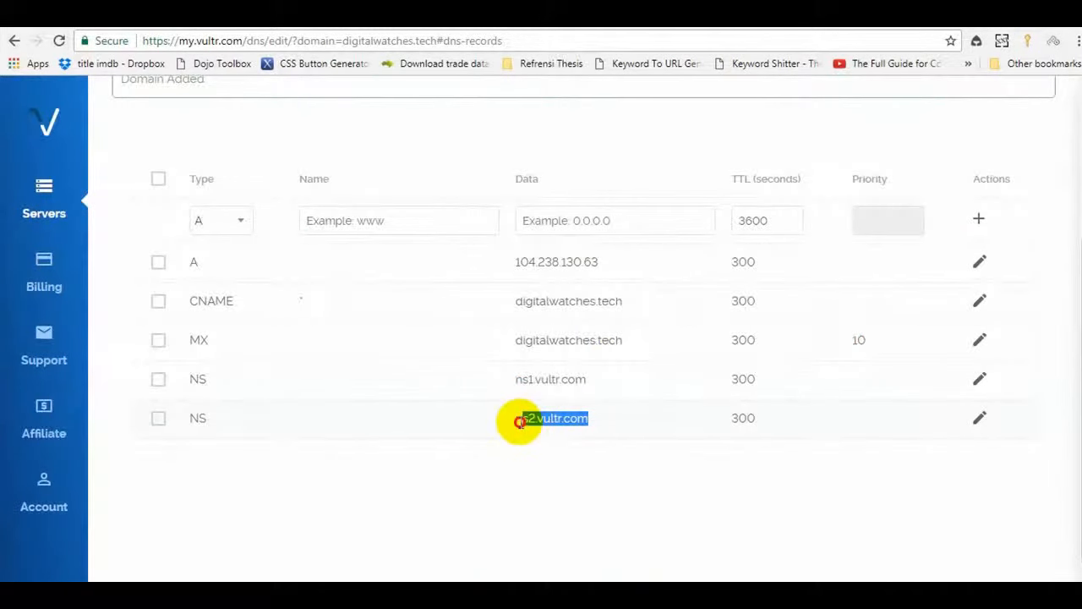
right_click(518, 422)
left_click(527, 429)
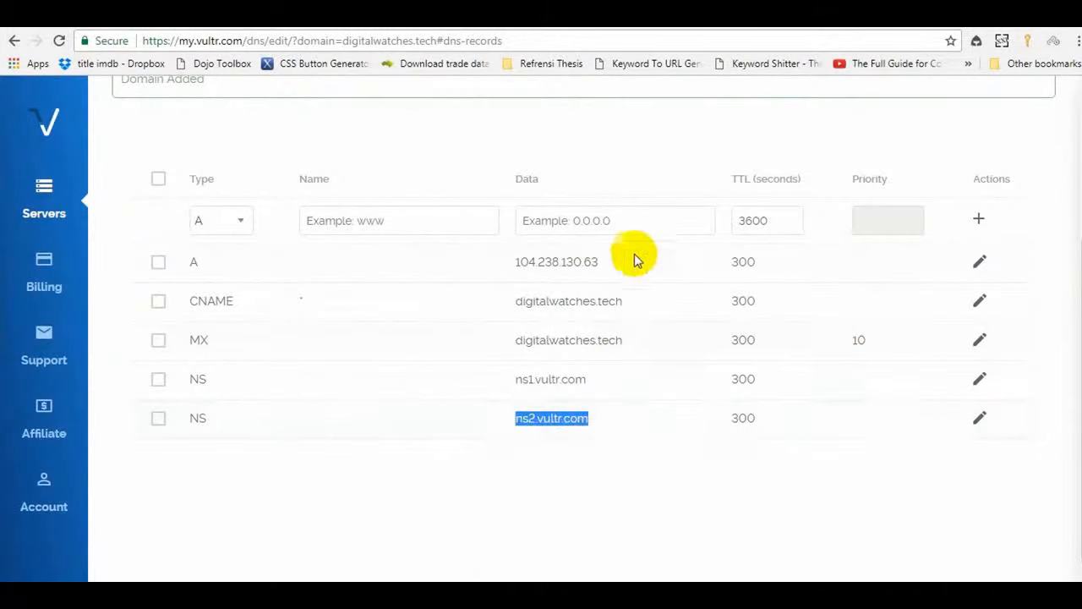
Return to Namecheap, enter ns2.vultr.com as the second nameserver, and save the custom DNS settings.
left_click(660, 12)
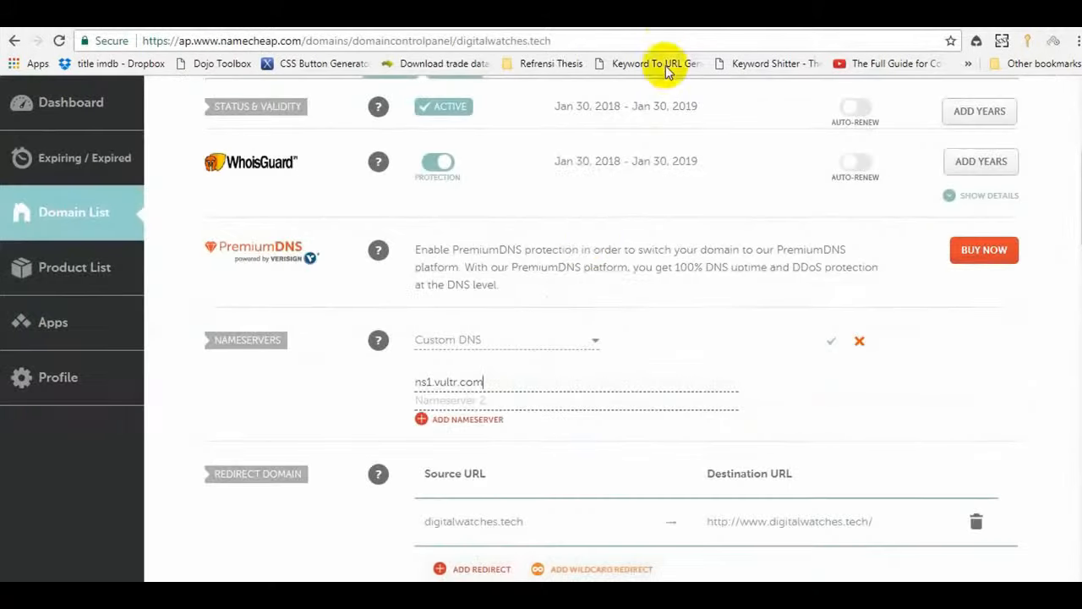
right_click(478, 403)
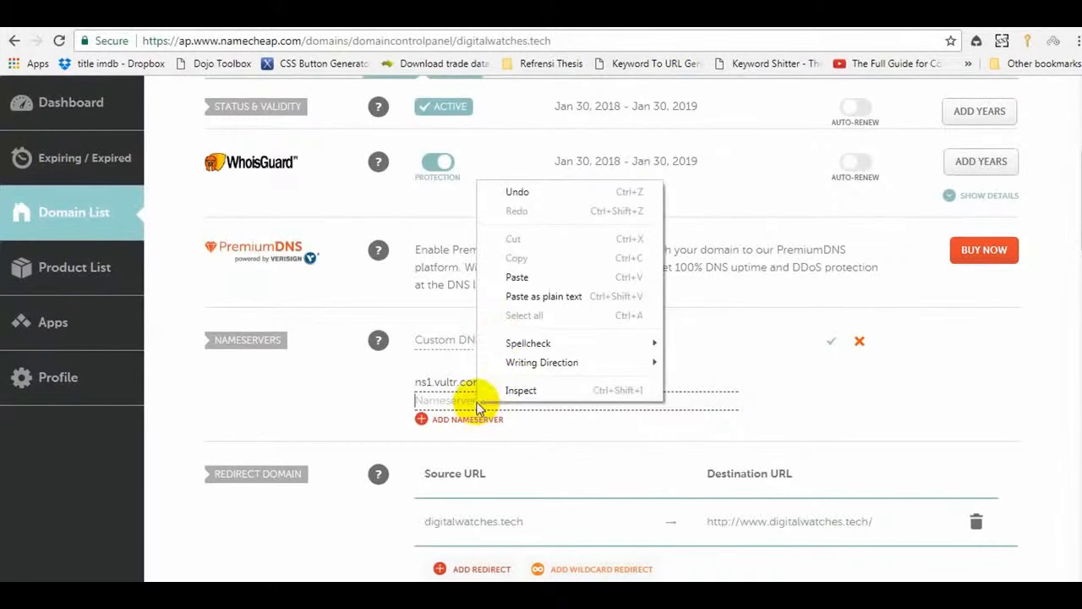
left_click(517, 278)
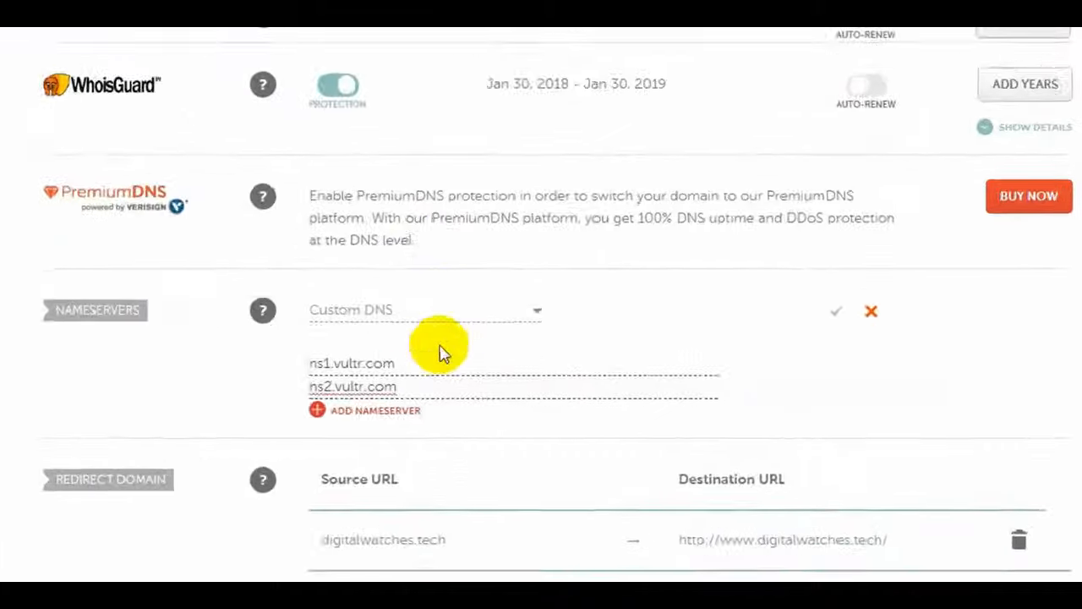
left_click(840, 296)
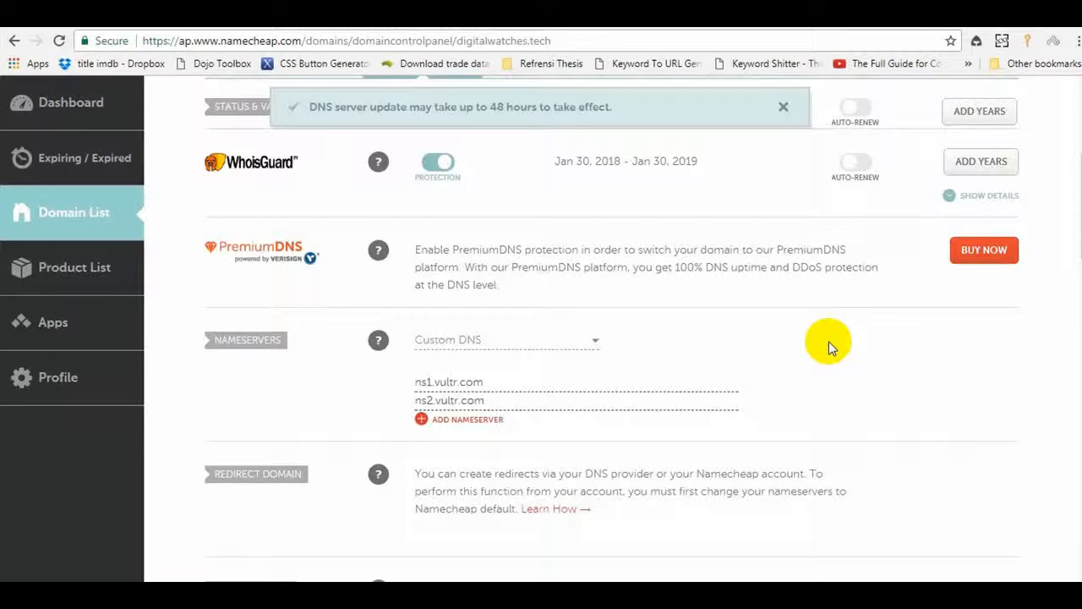
left_click(729, 372)
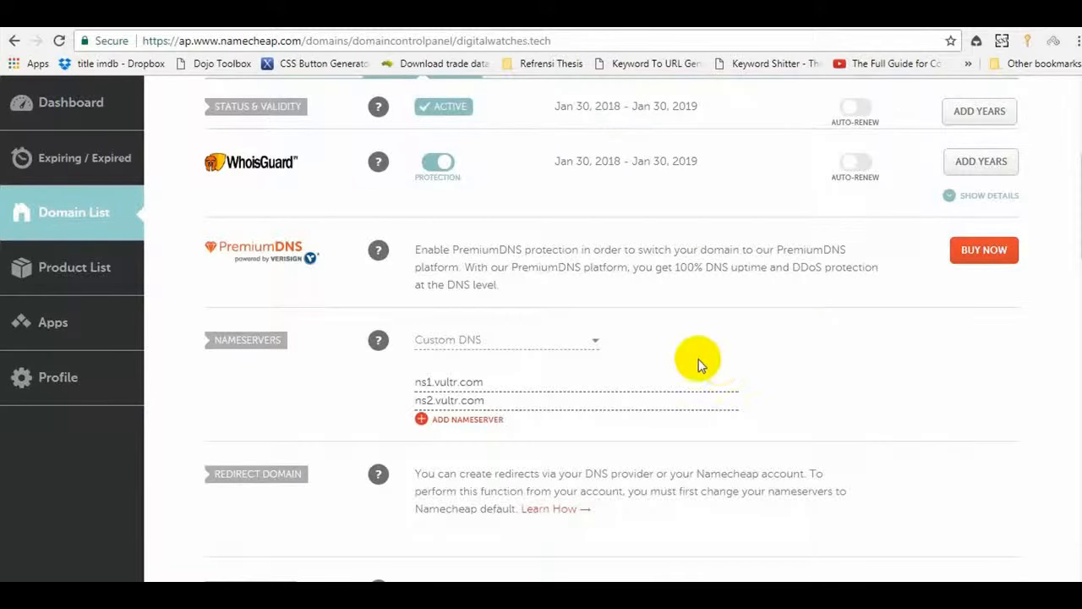
Select the domain name heading on the Namecheap details page and open whois.com in a new tab.
scroll(698, 358, "up", 4)
scroll(701, 363, "down", 1)
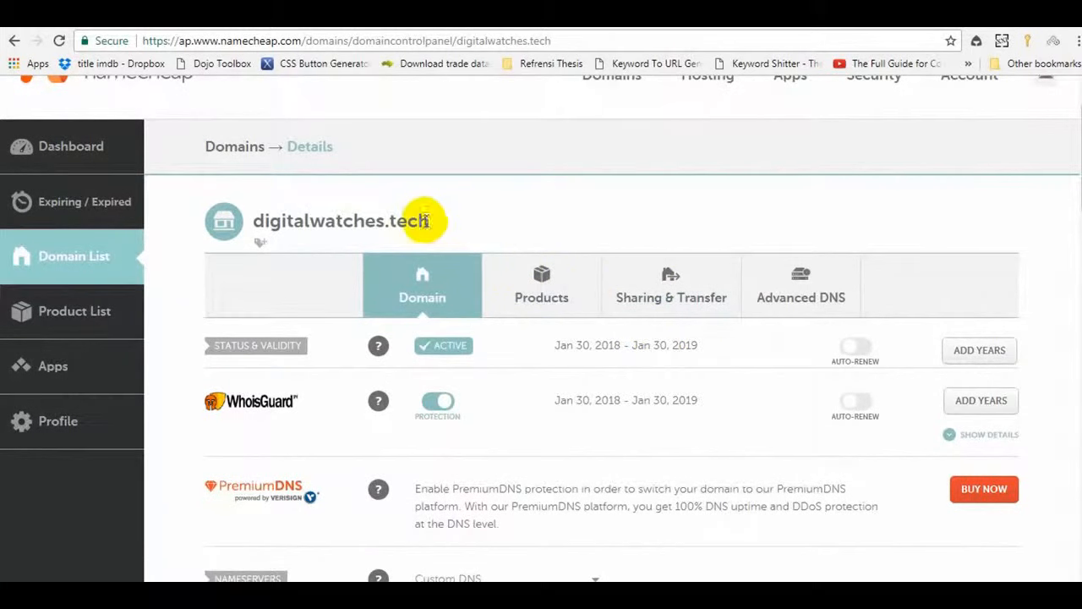
left_click_drag(255, 218, 427, 223)
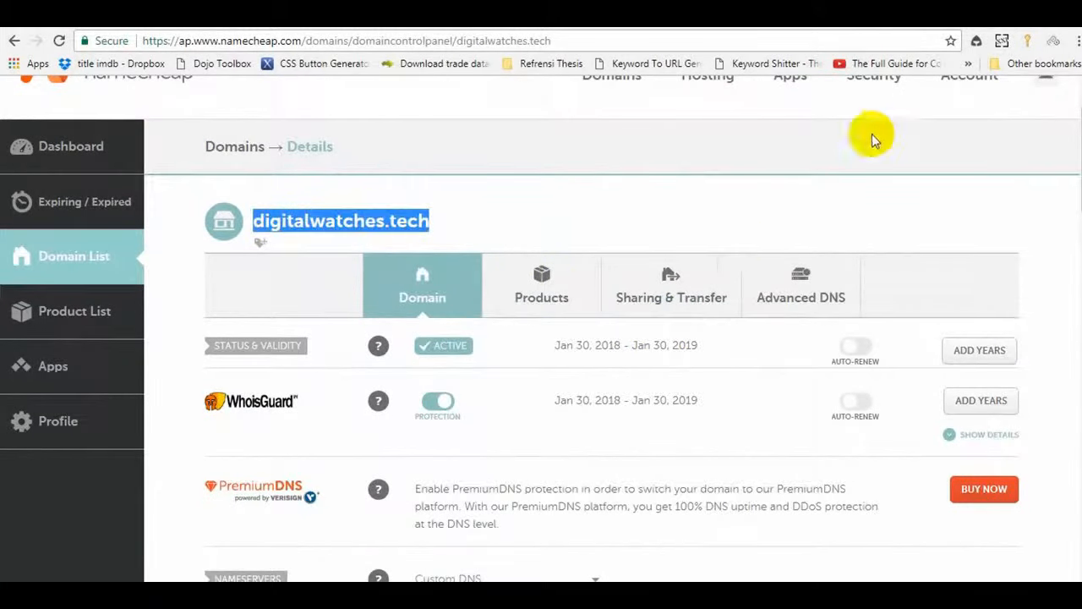
left_click(941, 28)
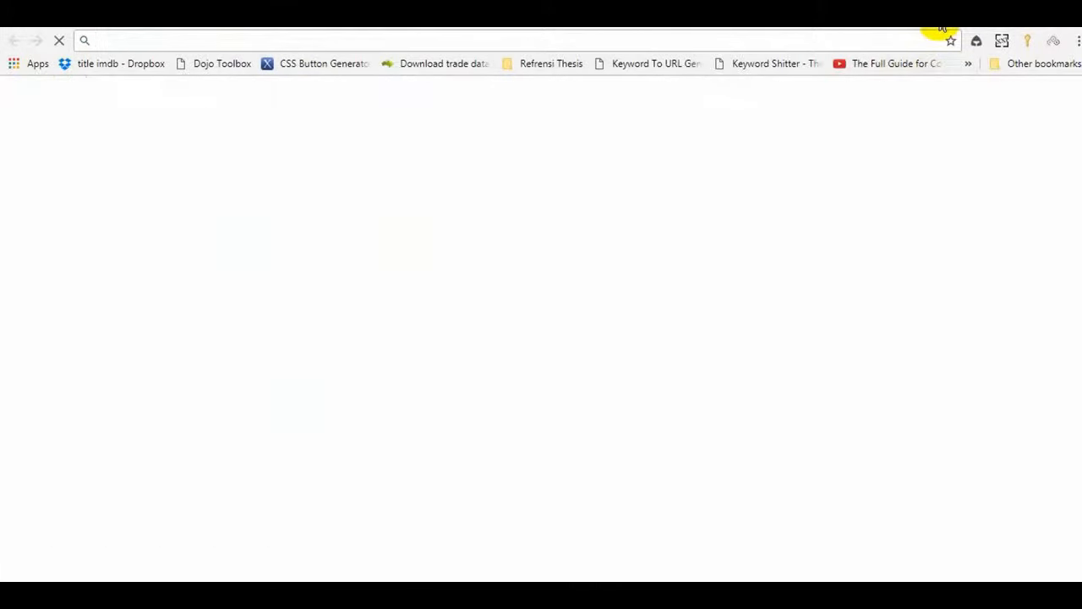
type("whois.com")
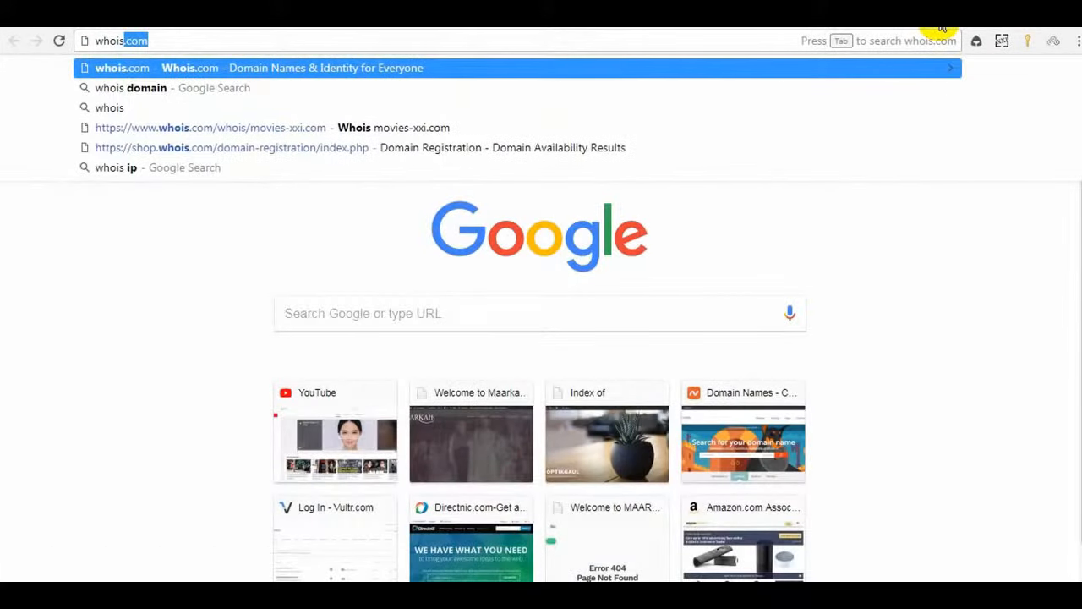
key("Return")
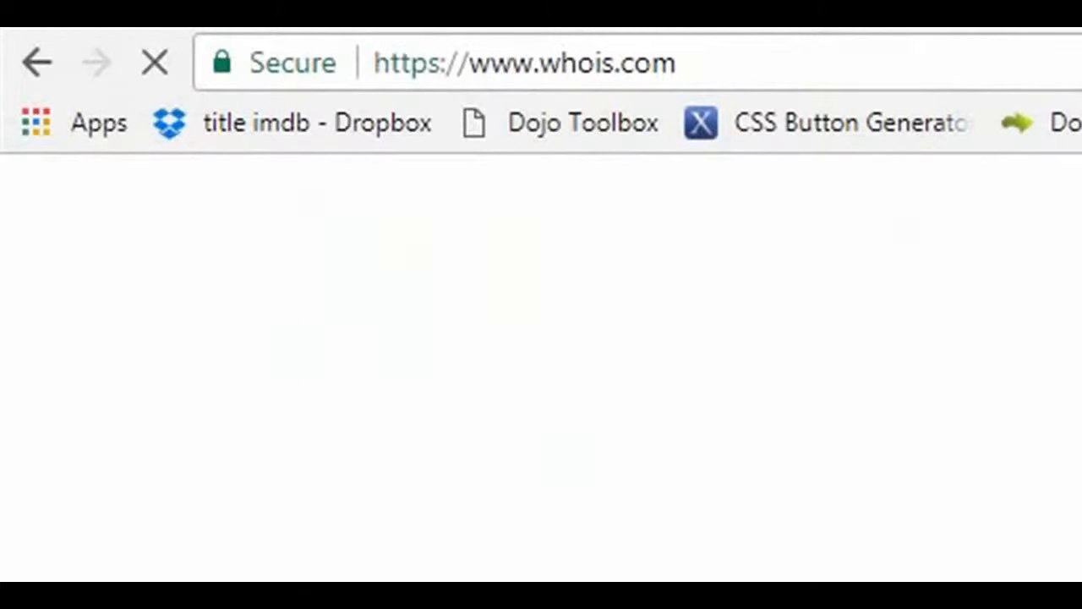
Switch back to the Namecheap details page and copy the domain name digitalwatches.tech.
left_click(592, 20)
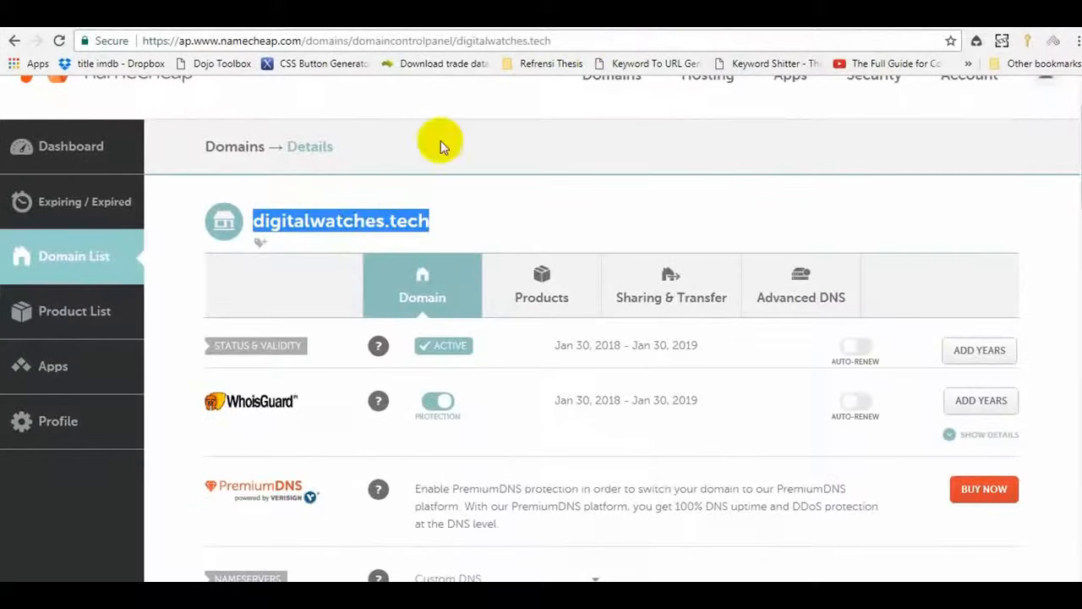
right_click(348, 219)
left_click(364, 229)
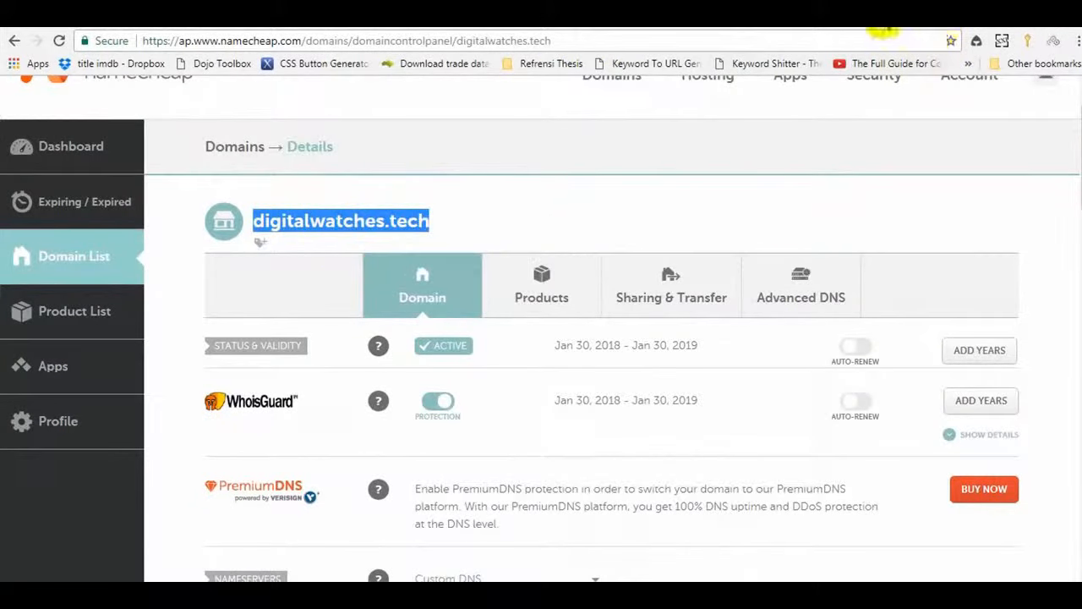
Run a WHOIS lookup for digitalwatches.tech on whois.com.
left_click(883, 27)
left_click(781, 116)
right_click(780, 116)
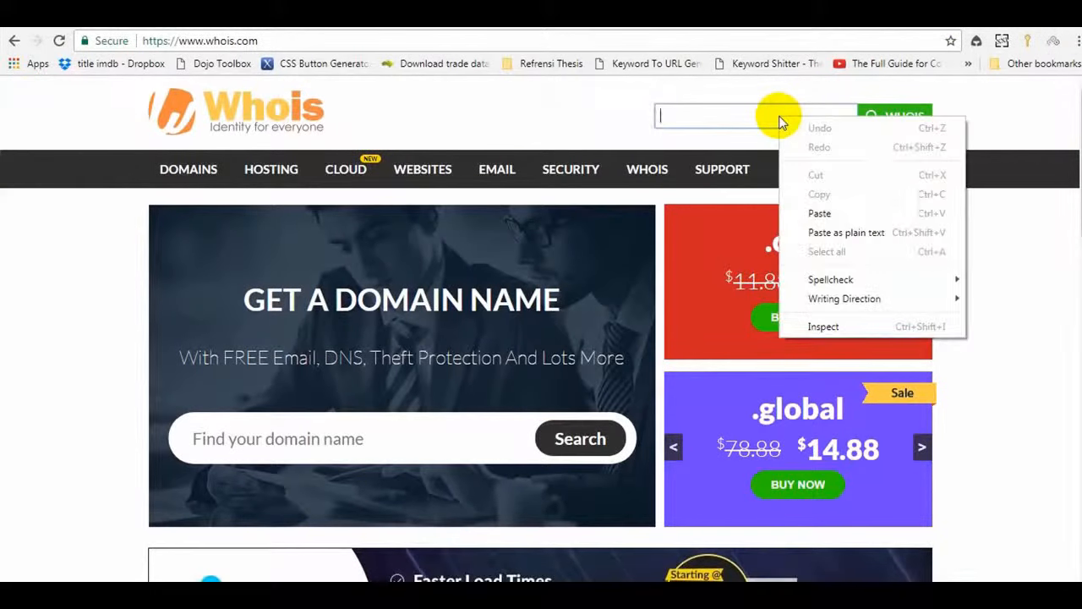
left_click(817, 213)
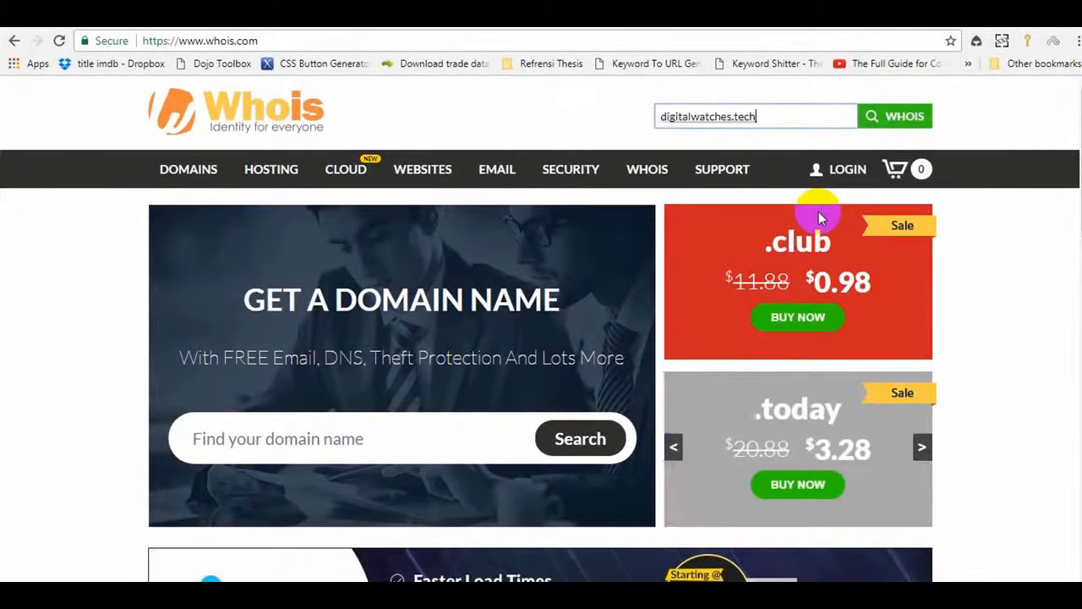
left_click(889, 118)
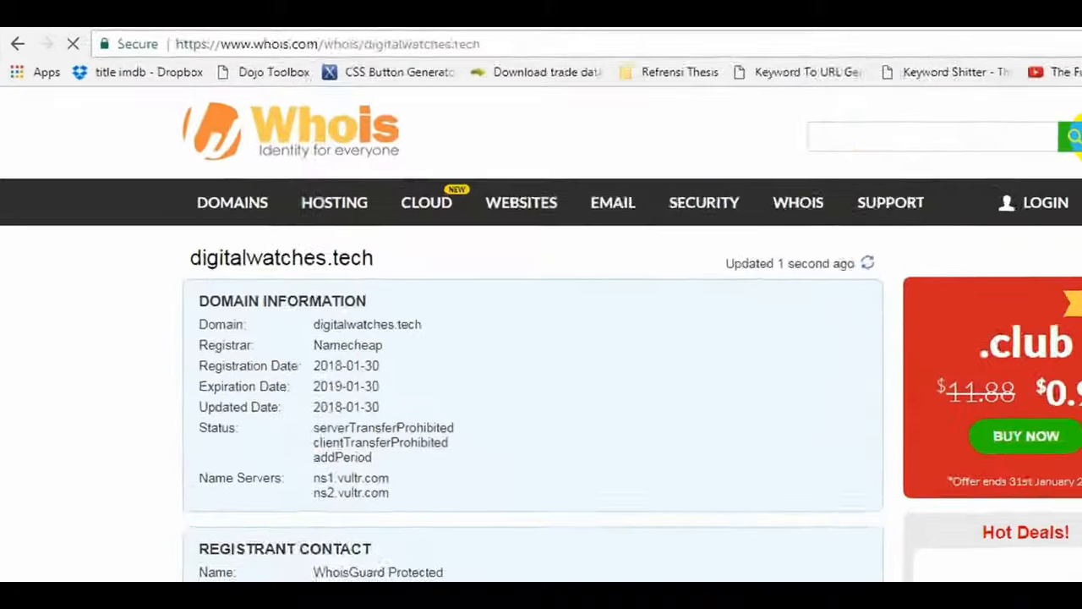
Examine the registrar and name server entries in the domain information of the WHOIS record.
left_click_drag(373, 358, 489, 359)
left_click_drag(380, 382, 443, 386)
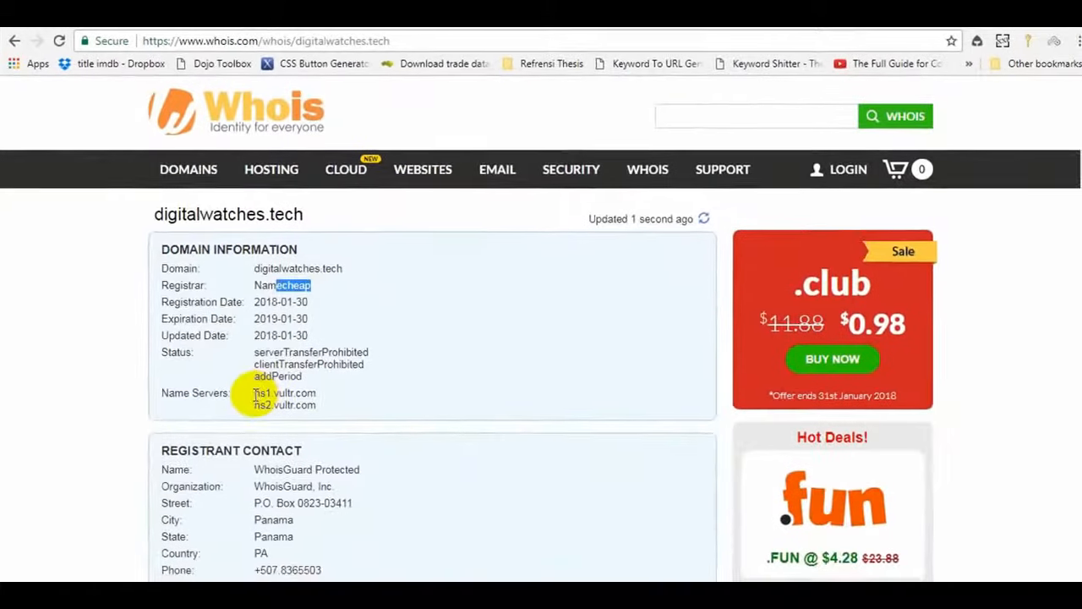
left_click_drag(289, 443, 357, 458)
left_click(348, 406)
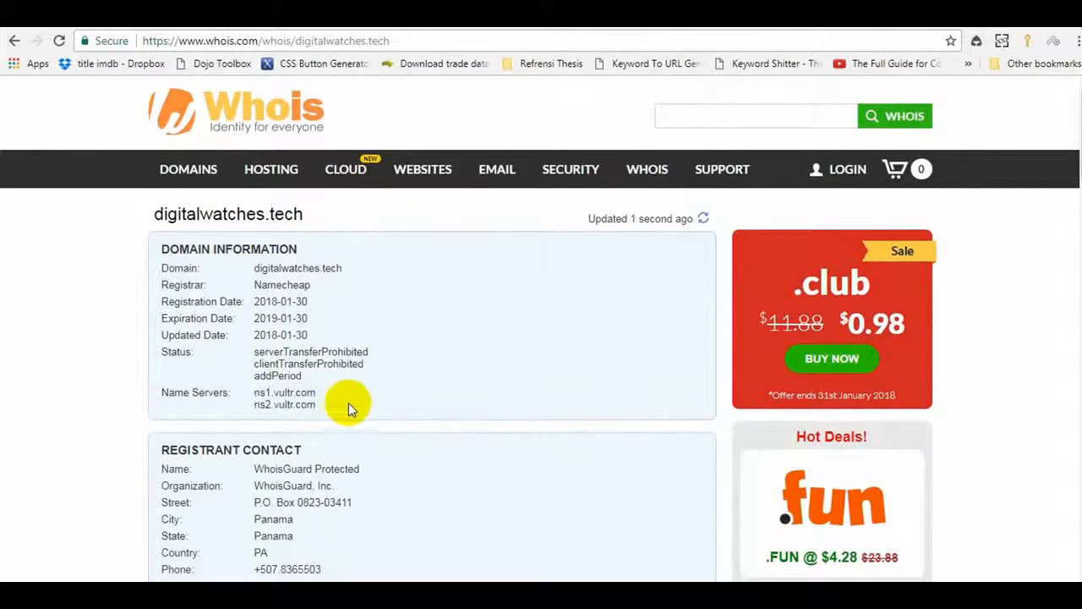
scroll(379, 381, "down", 1)
scroll(379, 379, "up", 1)
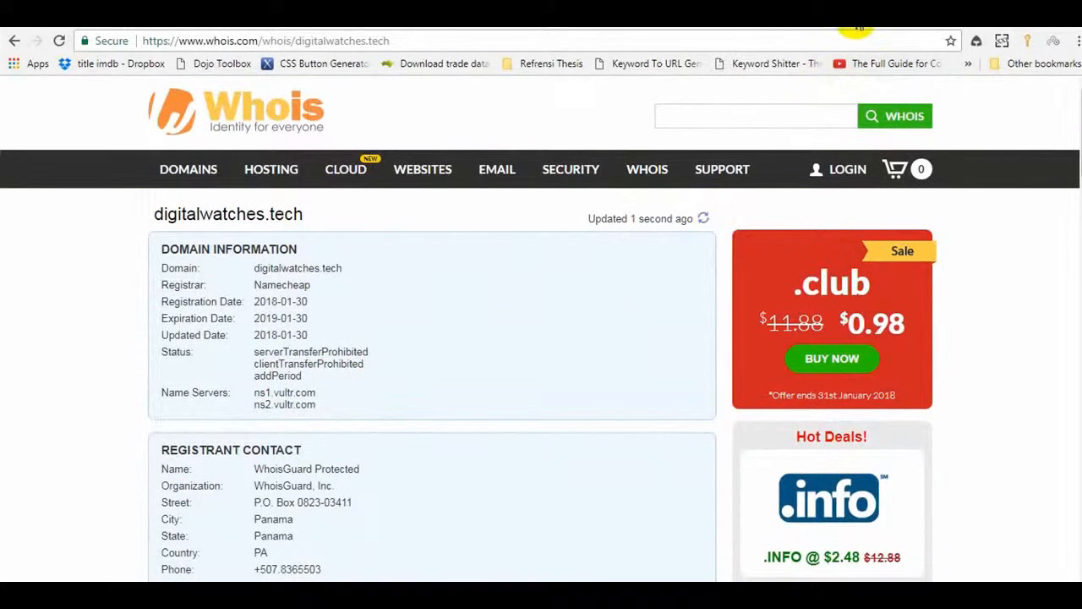